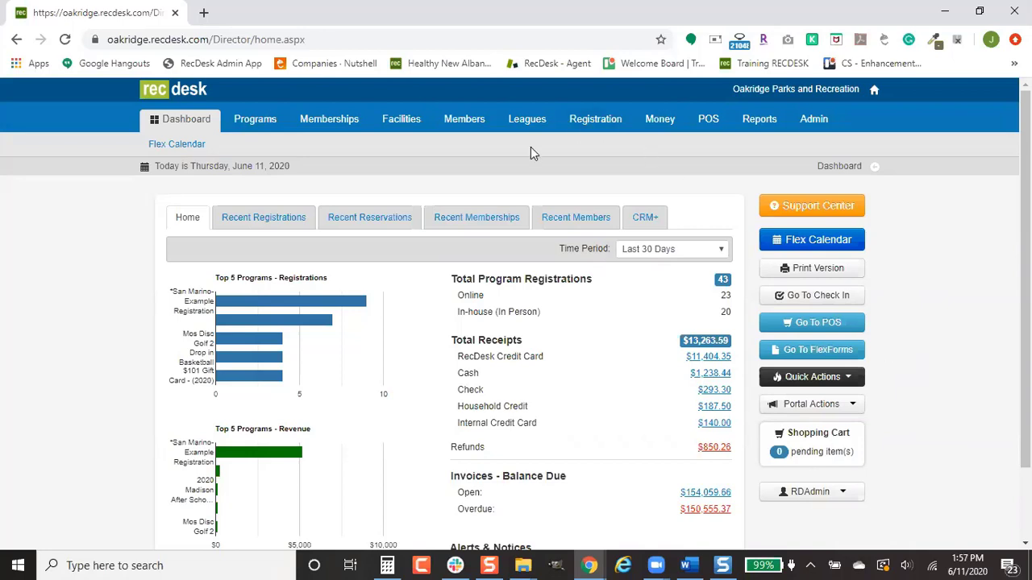
Step: Find The Golf Course by searching the facility list for "golf" and open its online reservation settings
left_click(405, 121)
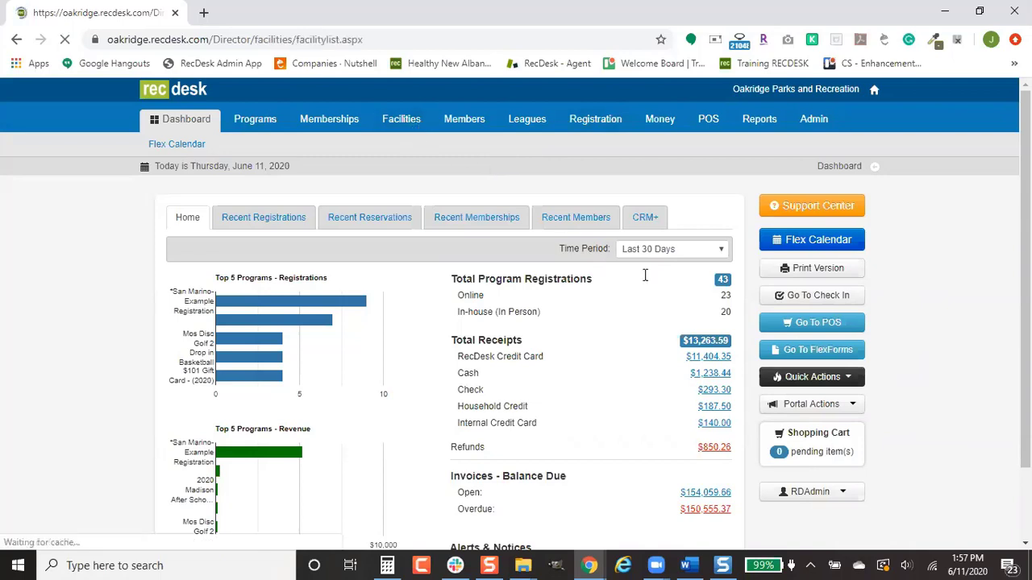
left_click(628, 344)
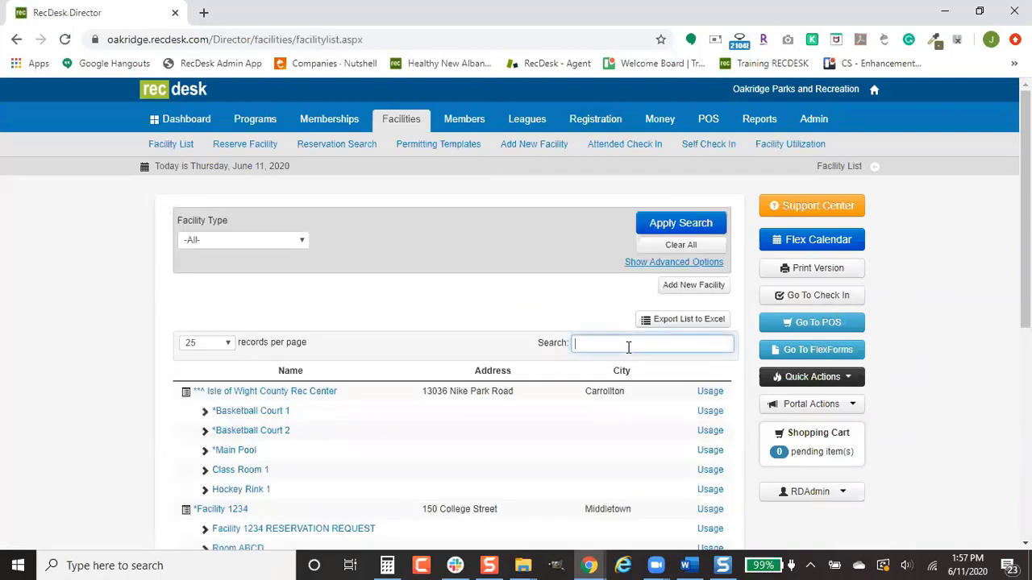
type("golf")
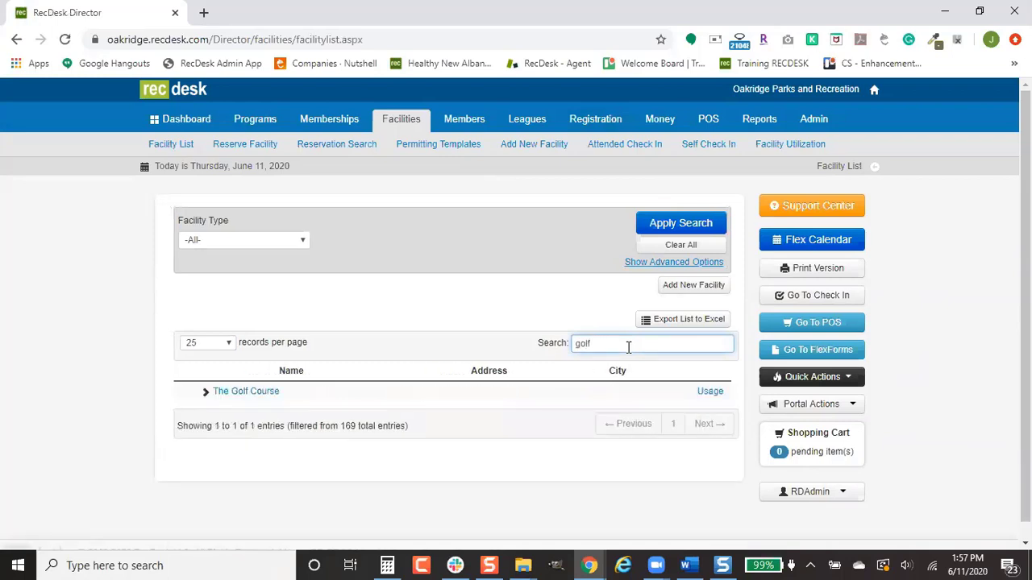
left_click(247, 393)
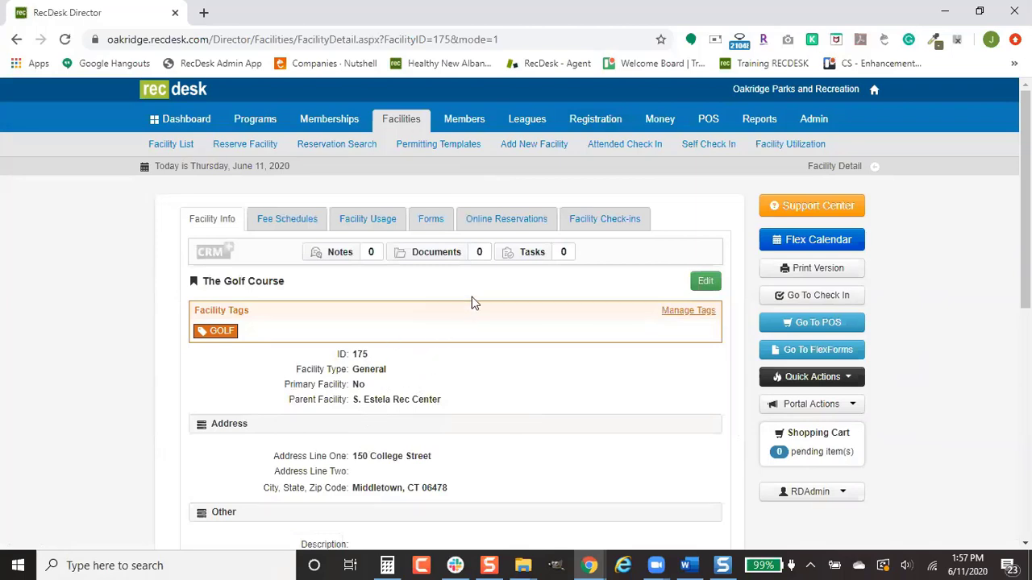
left_click(506, 218)
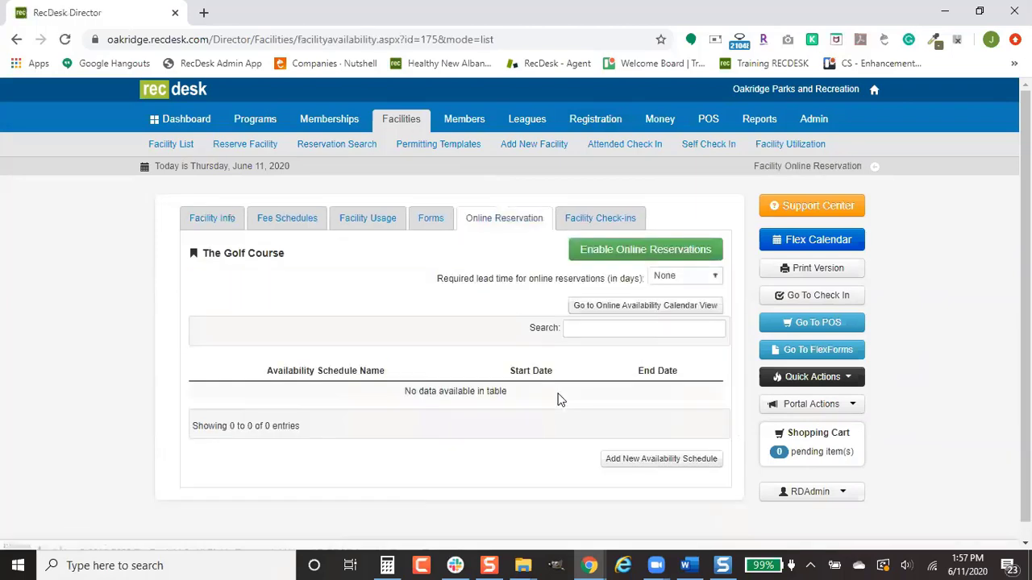
Step: Start a new availability schedule named Tee Times with start date 06/11/2020 and end date 06/10/2021
left_click(635, 461)
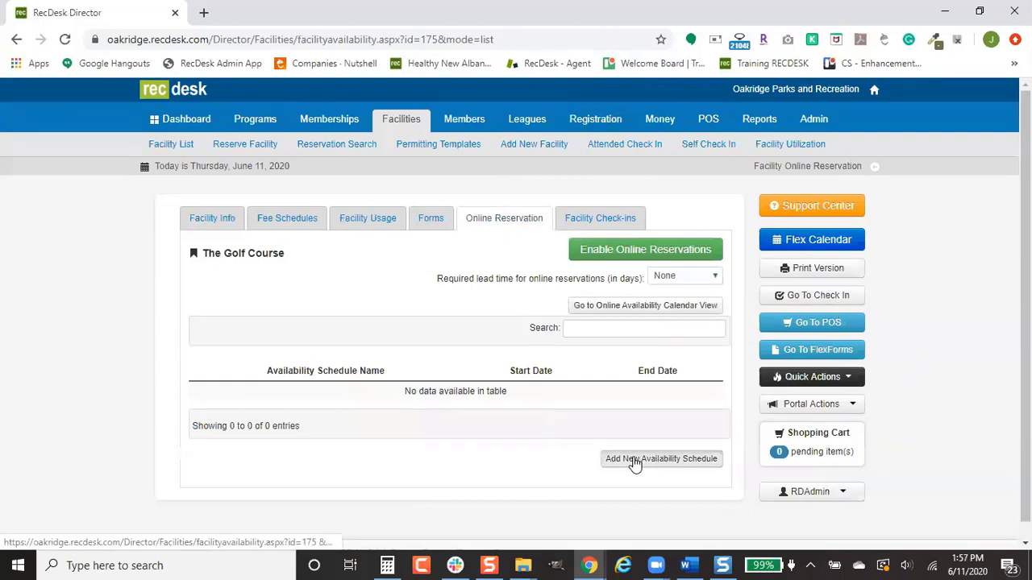
left_click(398, 259)
type("Tee Times")
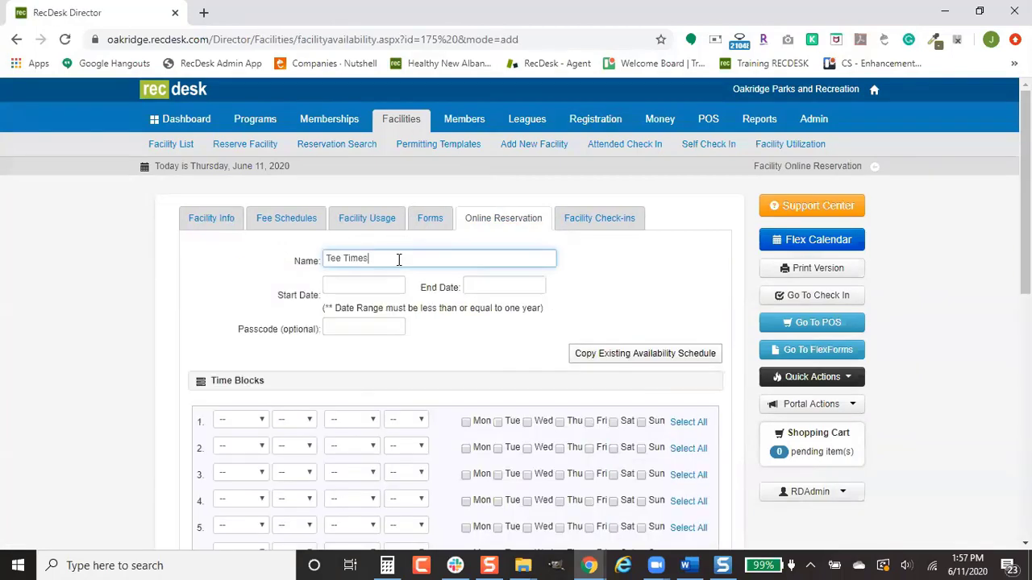
left_click(364, 293)
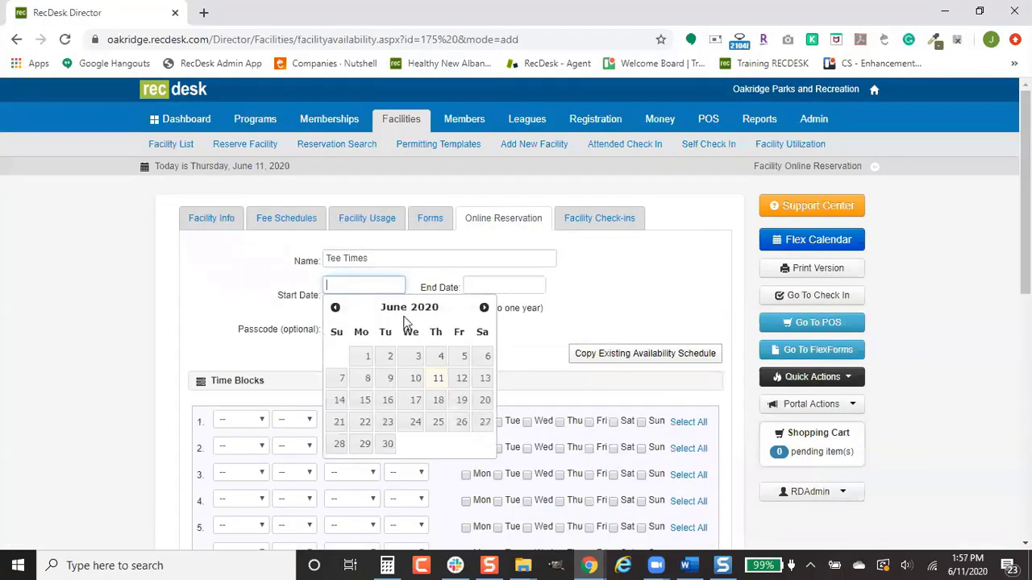
left_click(438, 377)
left_click(509, 287)
type("6/10/2")
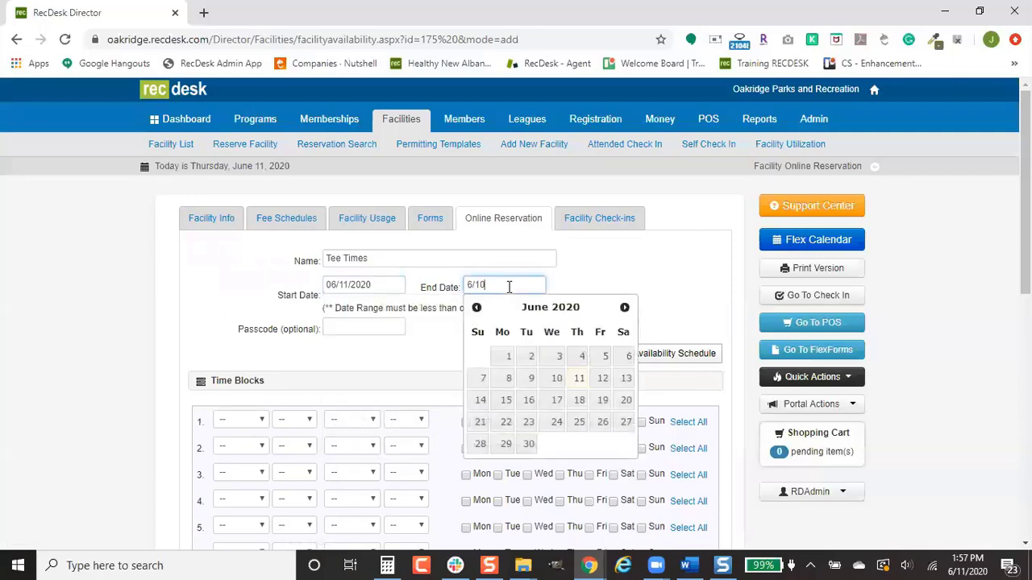
type("021")
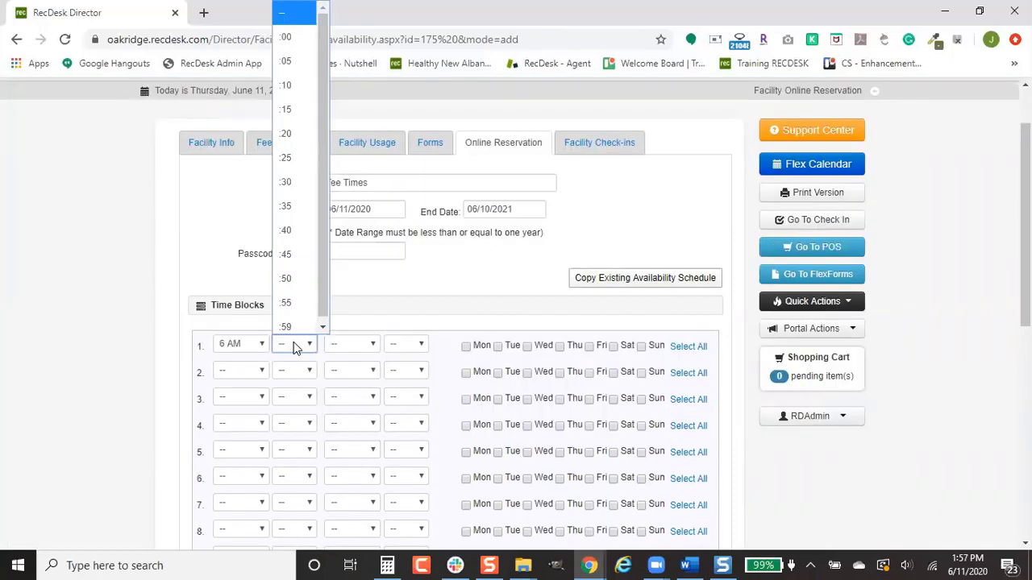
Step: Set the schedule's first time block to 6:00 AM through 6:15 AM
left_click(376, 344)
key("6")
key("Return")
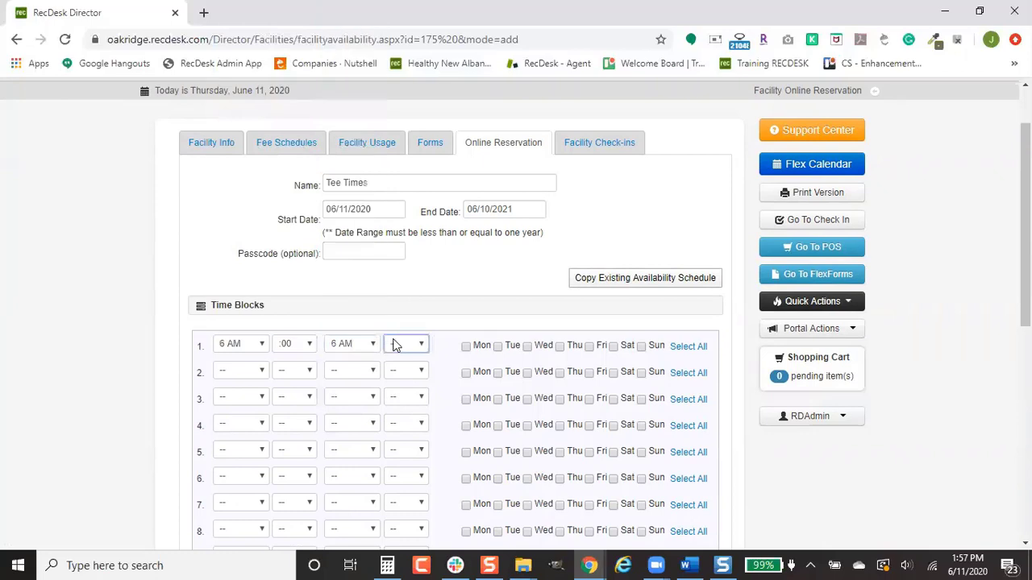
left_click(399, 344)
left_click(399, 108)
Step: Set the second time block to 6:15 AM through 6:30 AM
left_click(242, 374)
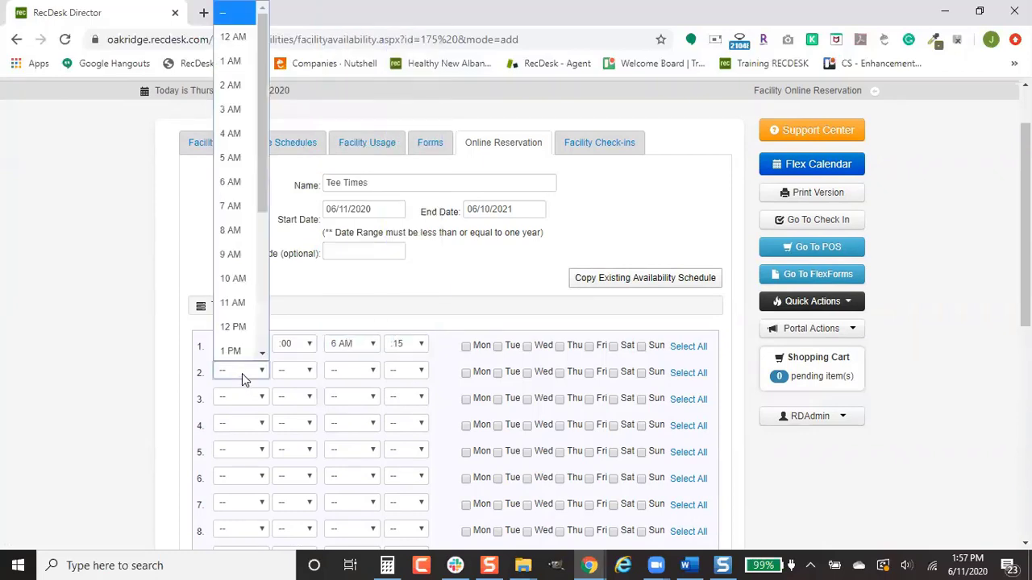
key("6")
key("Return")
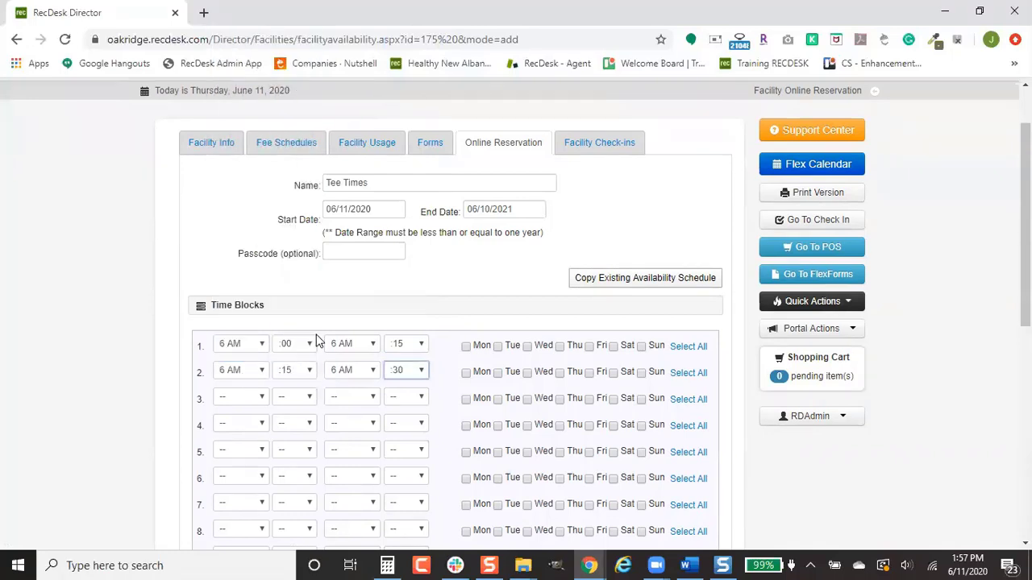
Step: Set the third time block to 6:30 AM through 6:45 AM
left_click(253, 398)
key("6")
key("Return")
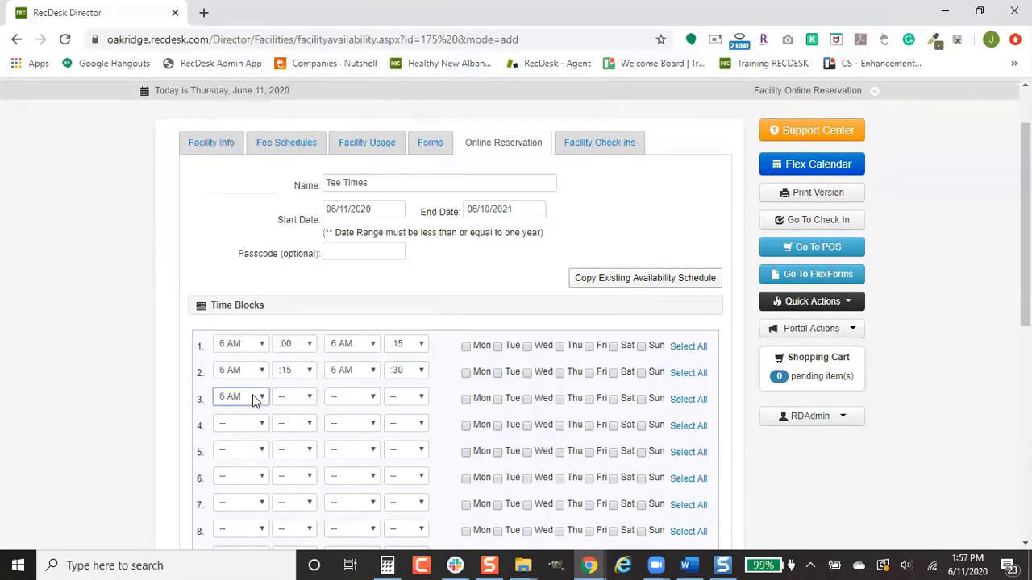
left_click(295, 396)
left_click(287, 231)
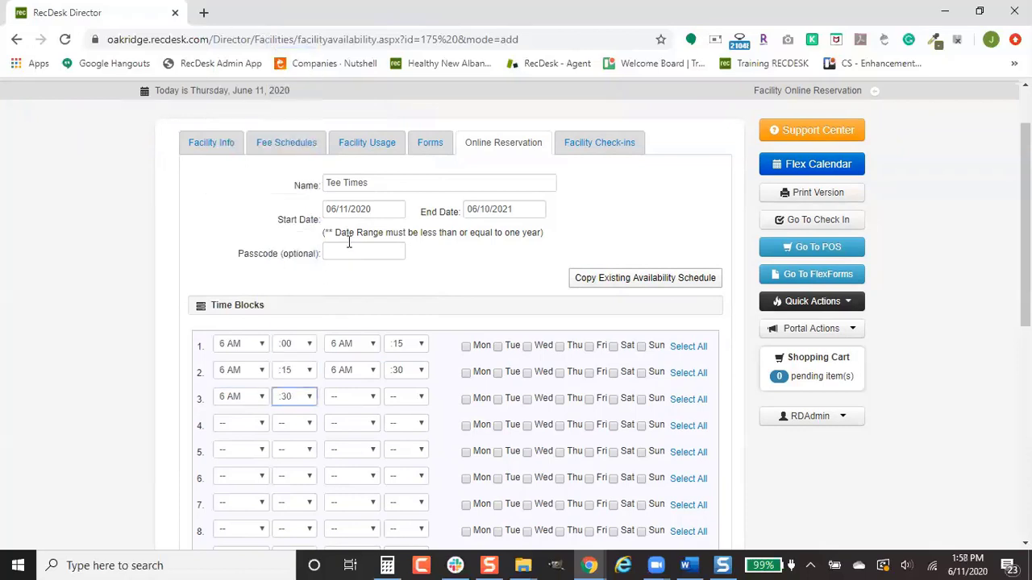
left_click(351, 396)
left_click(355, 181)
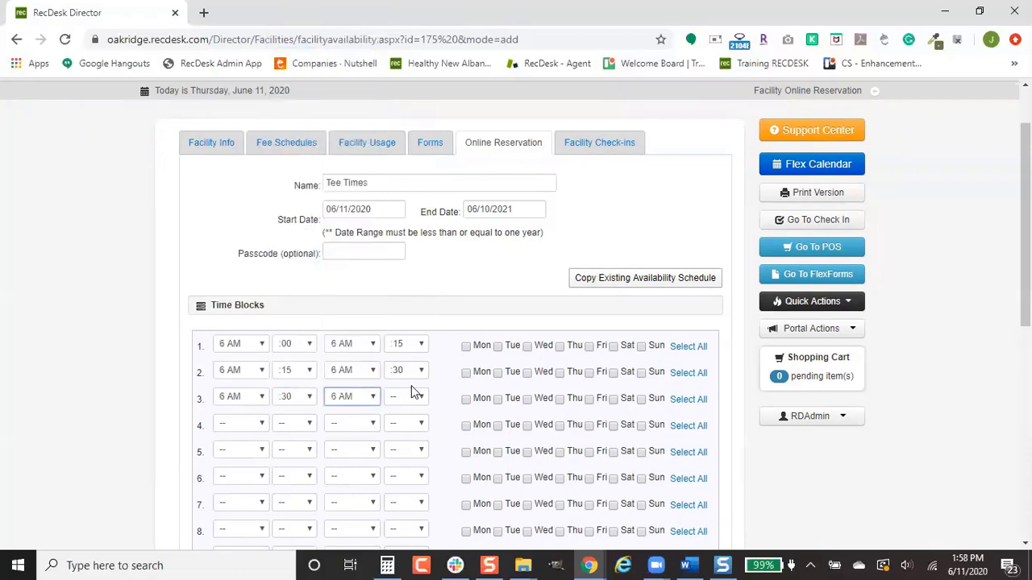
left_click(409, 396)
left_click(403, 302)
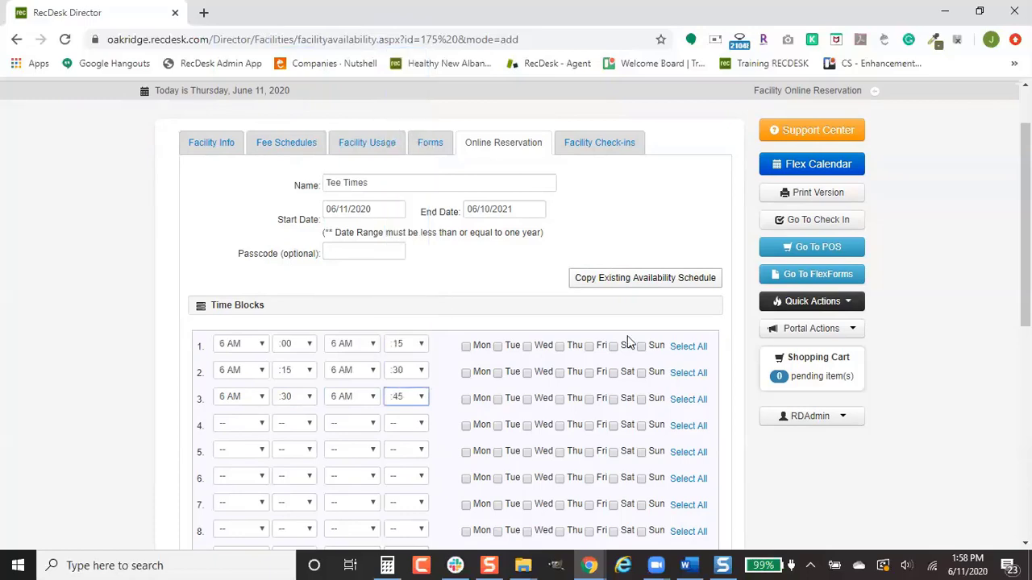
Step: Apply the first three time blocks to every day of the week
left_click(695, 349)
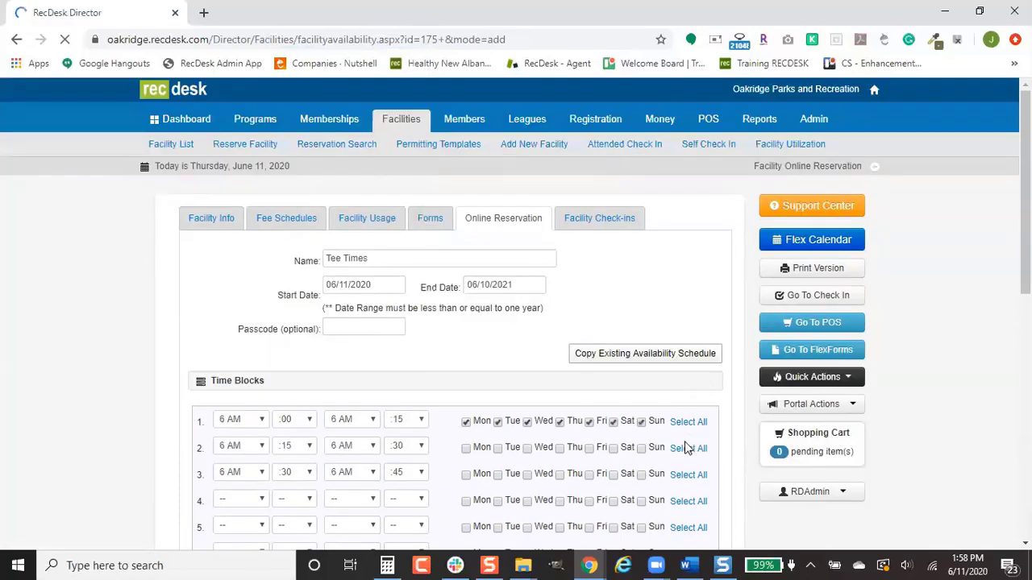
left_click(685, 448)
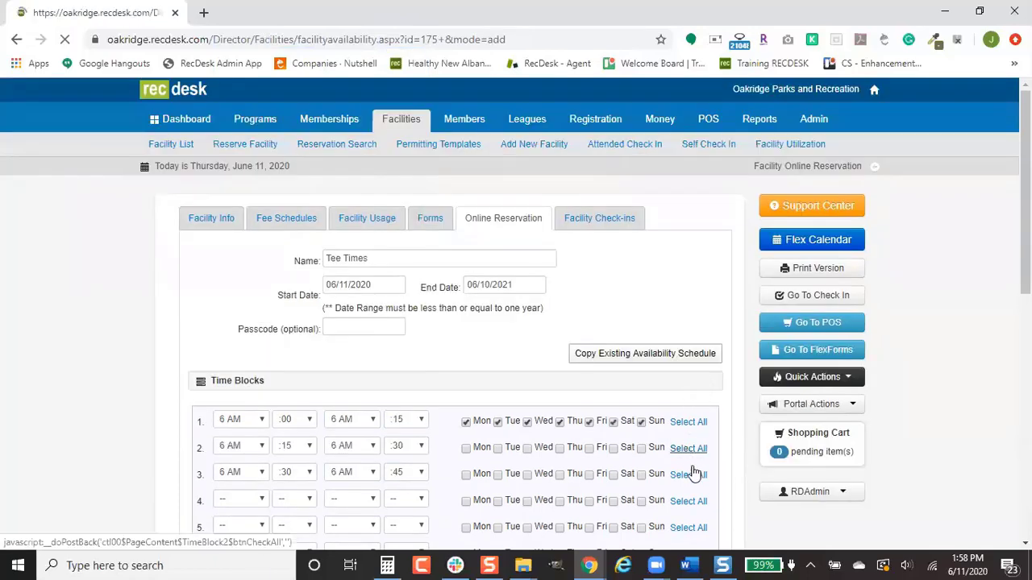
left_click(691, 475)
Step: Set the first fee type of the Tee Times schedule to No Fee and save the schedule
scroll(732, 430, "down", 4)
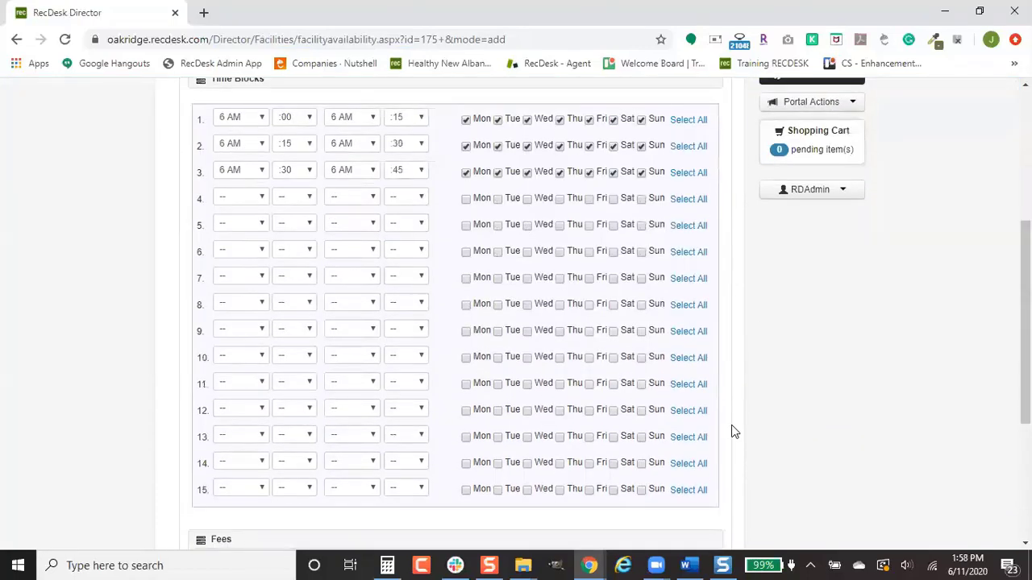
scroll(472, 385, "down", 5)
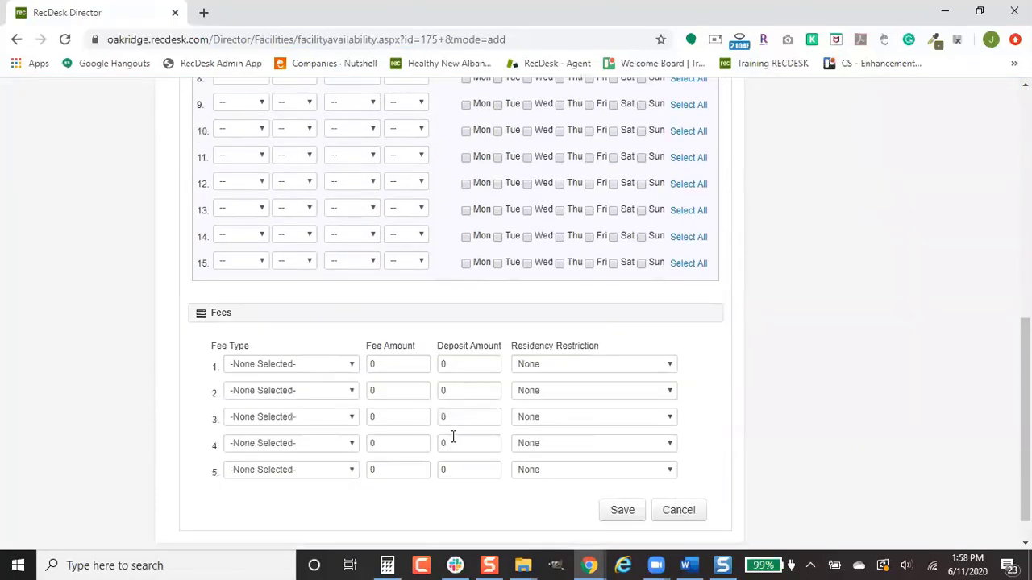
scroll(451, 399, "up", 3)
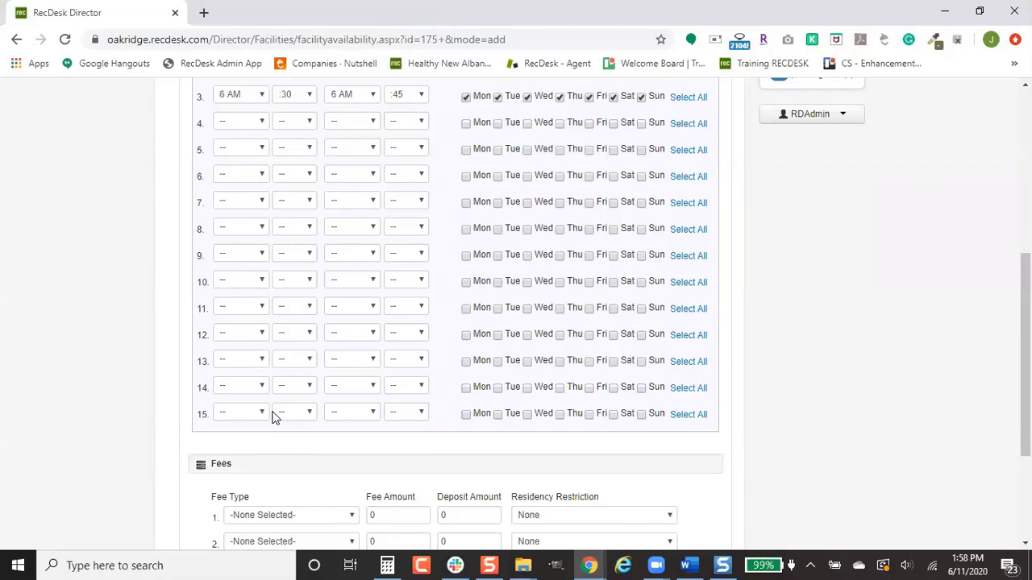
scroll(272, 416, "down", 3)
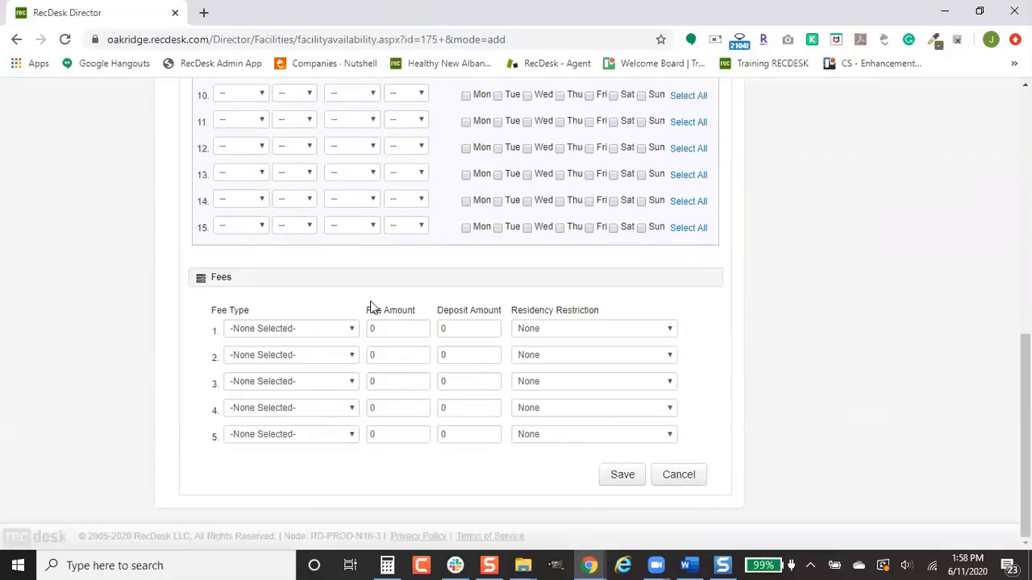
left_click(346, 336)
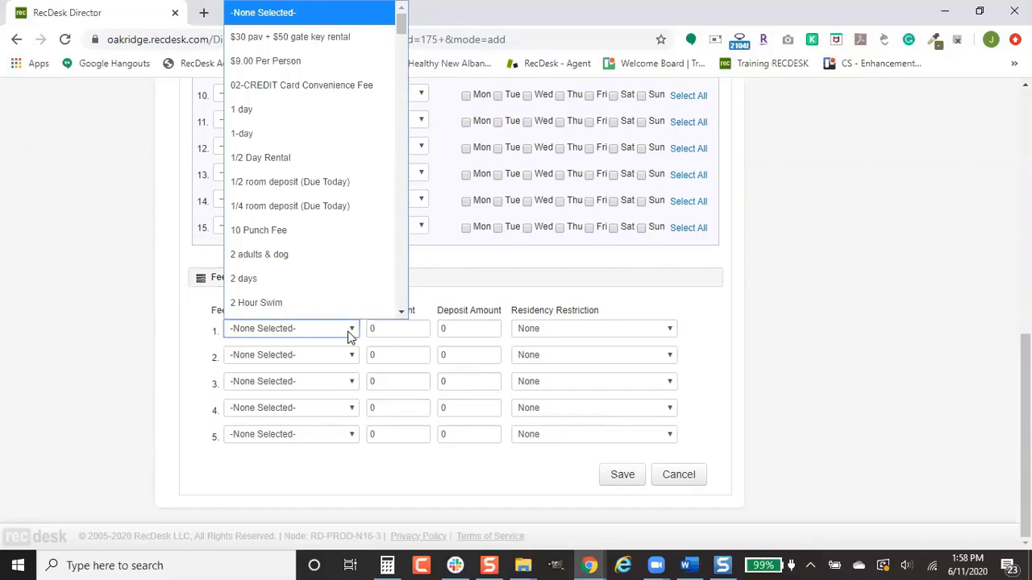
type("no")
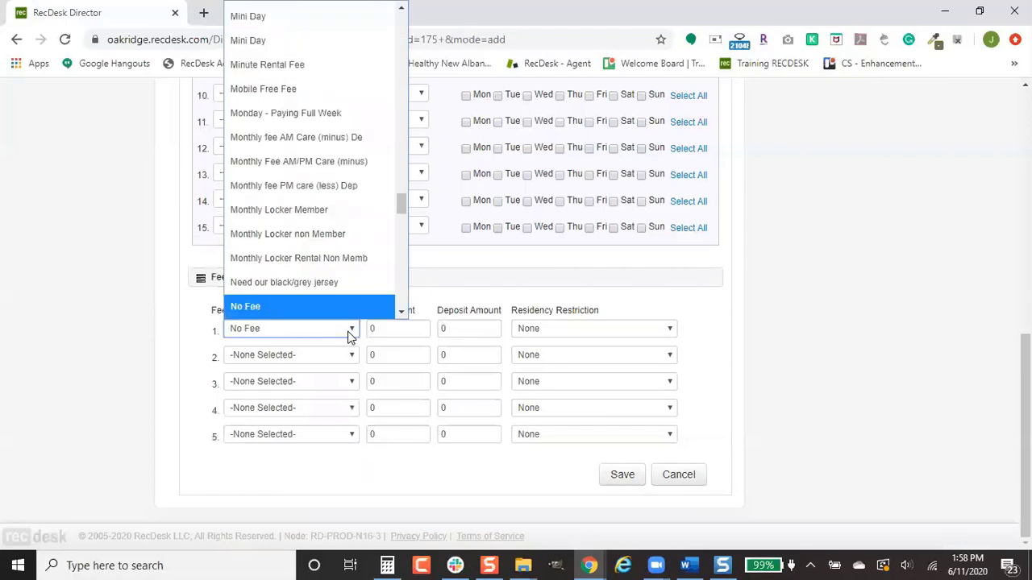
key("Return")
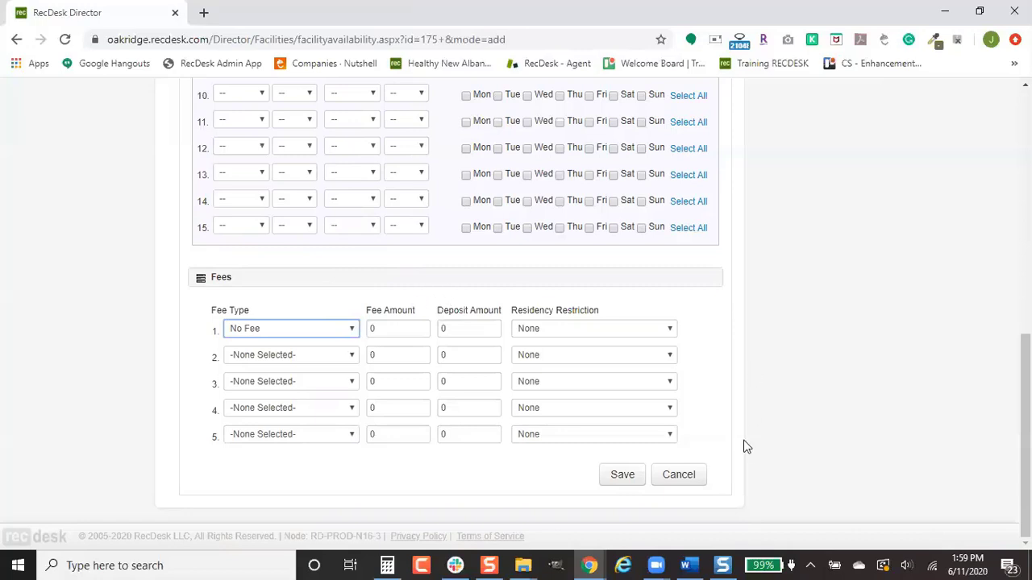
left_click(597, 483)
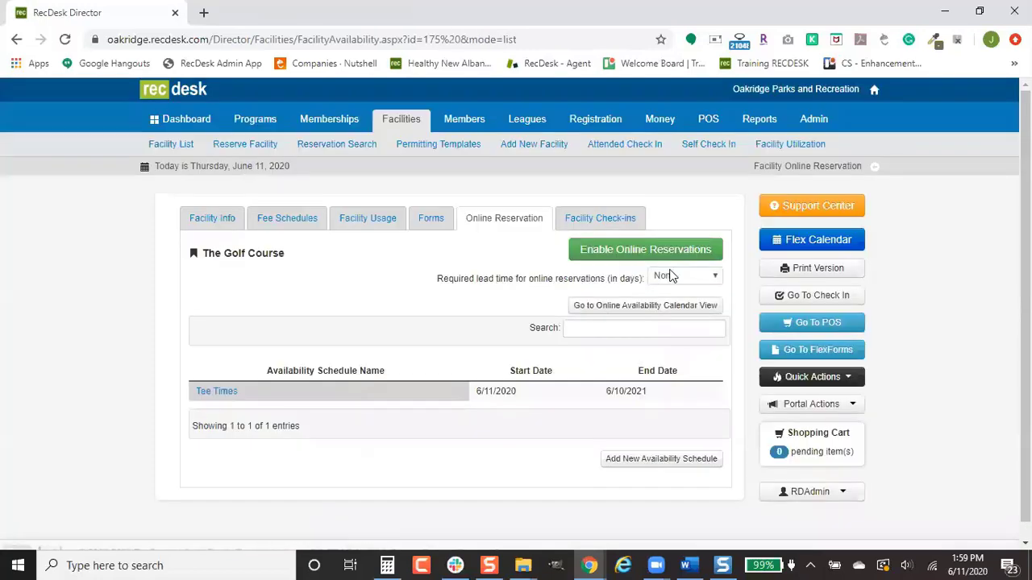
Step: Enable online reservations for The Golf Course, keeping the required lead time at None
left_click(712, 278)
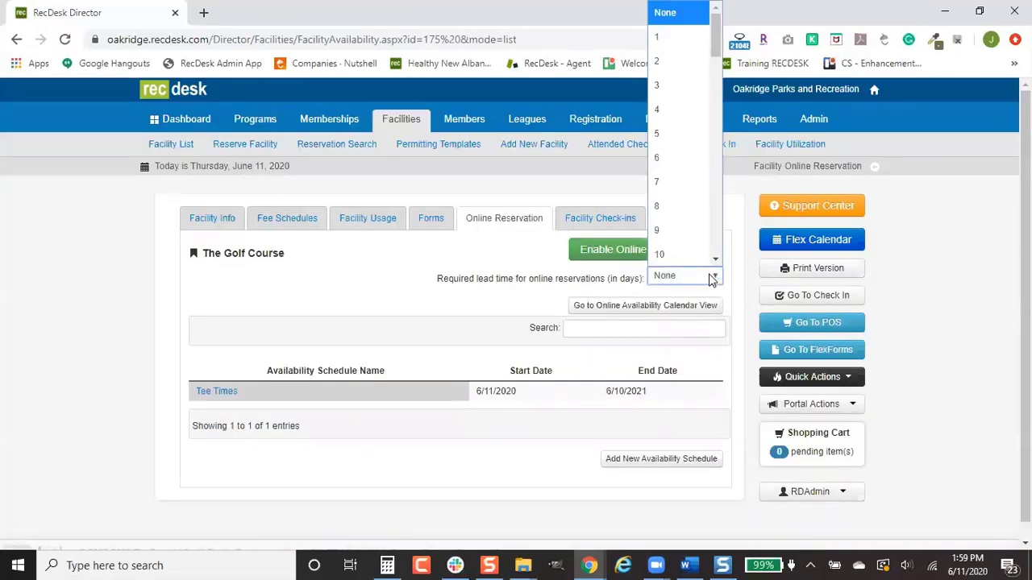
left_click(596, 272)
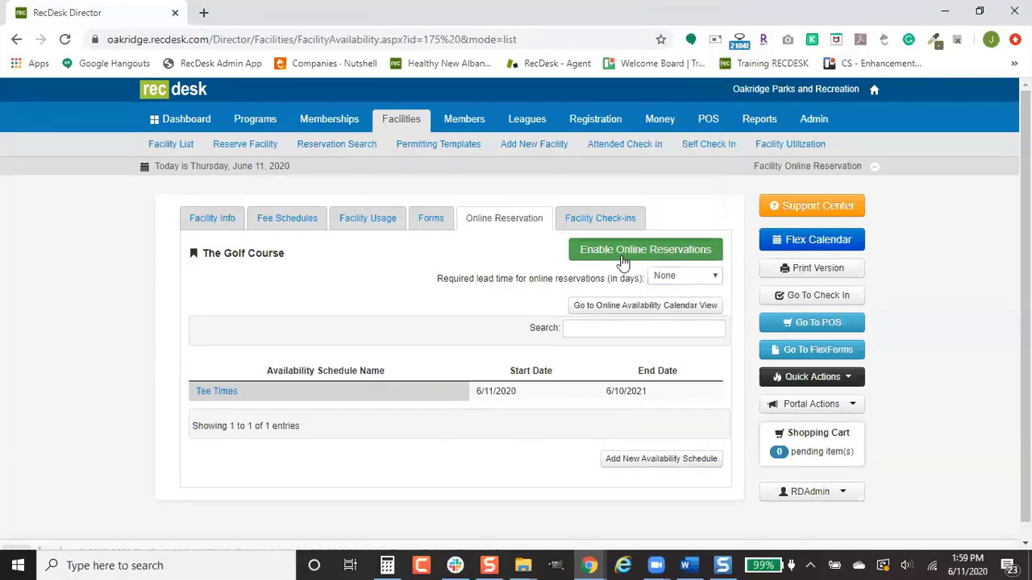
left_click(617, 256)
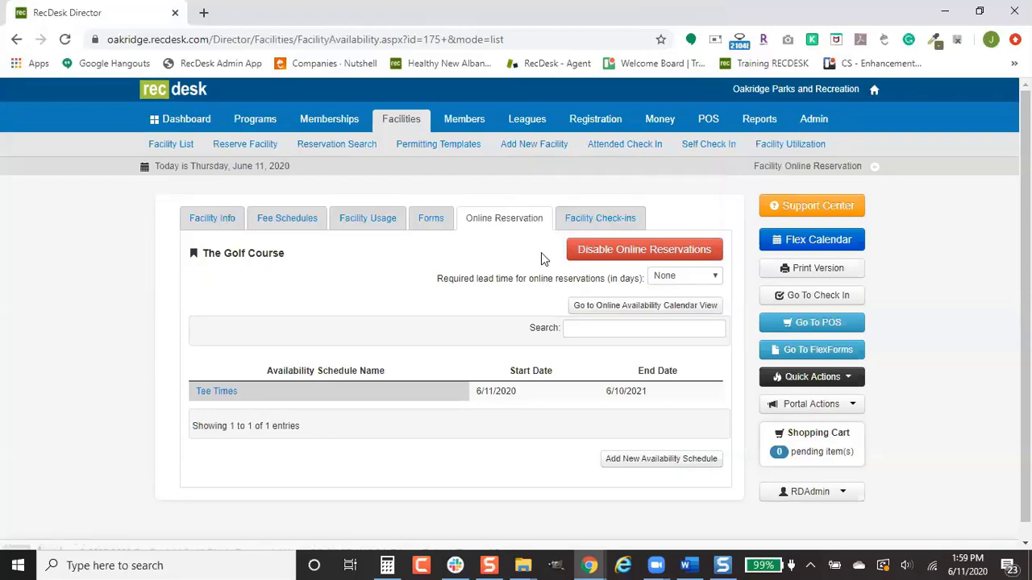
Step: Start a new membership type and name it Senior Annual Golf
left_click(336, 118)
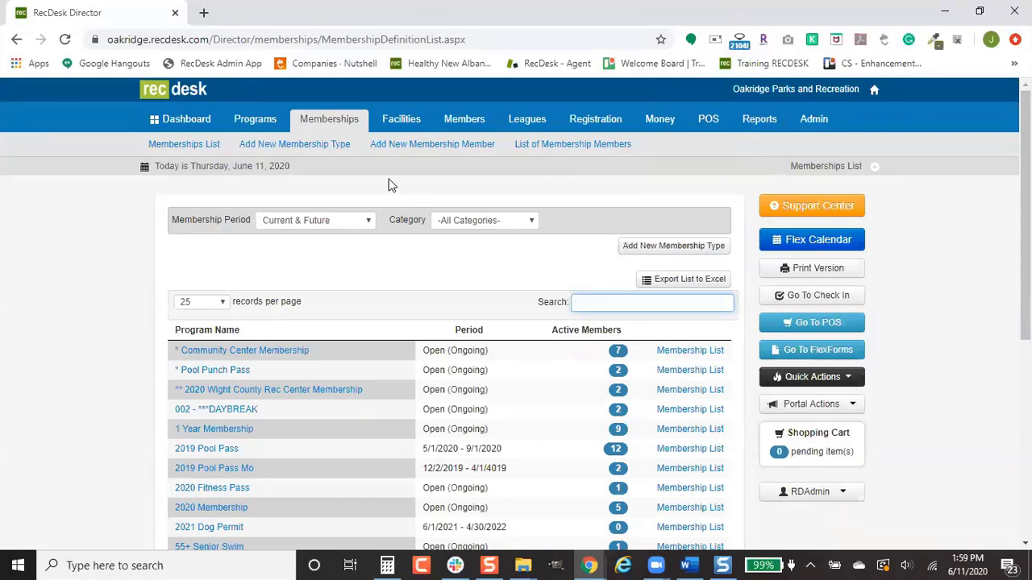
left_click(317, 147)
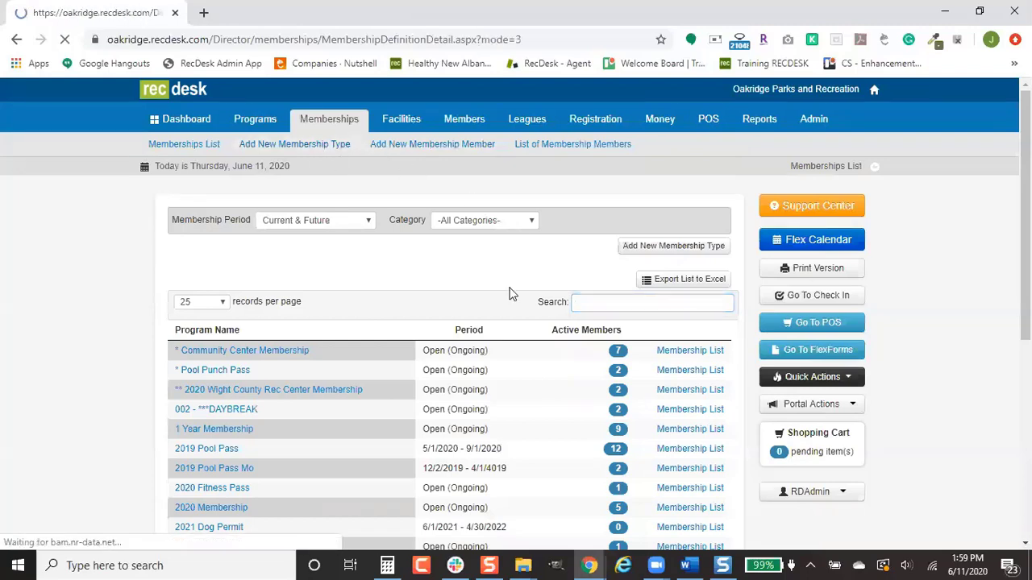
scroll(605, 295, "down", 1)
type("Senior ")
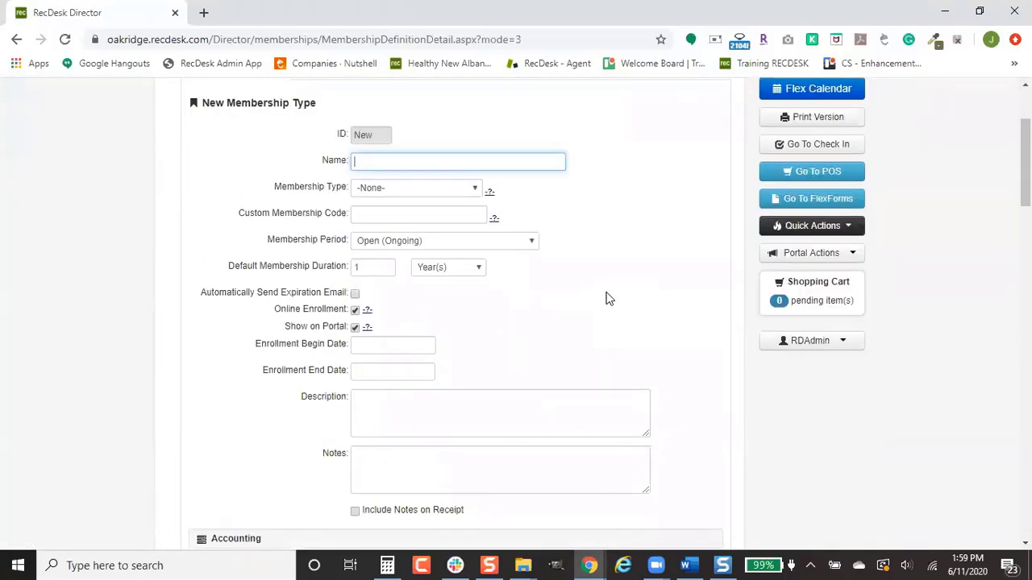
type("Annual Golf")
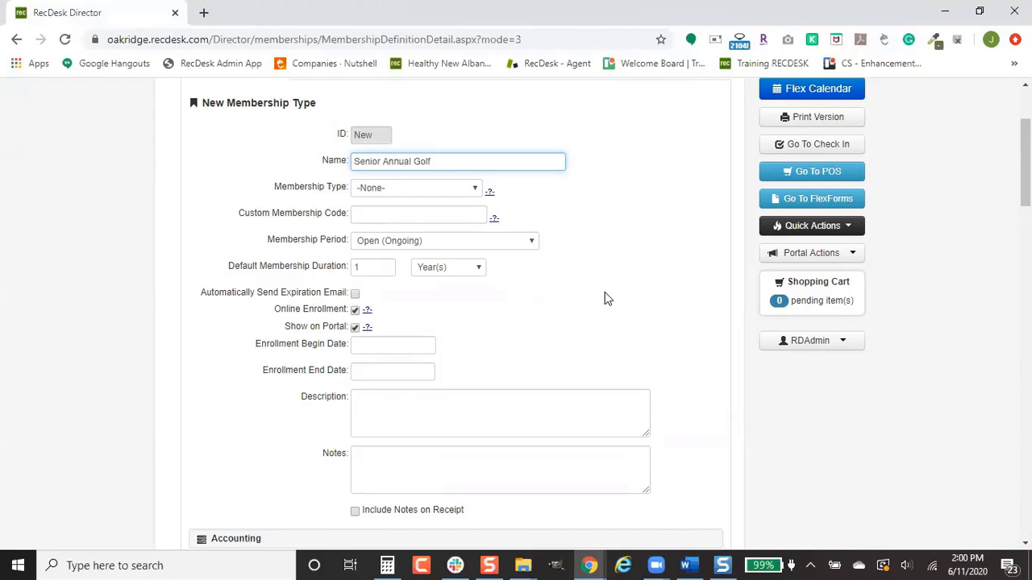
Step: Set the membership type to Golf and the membership period to Definitive Start and End Date
left_click(457, 192)
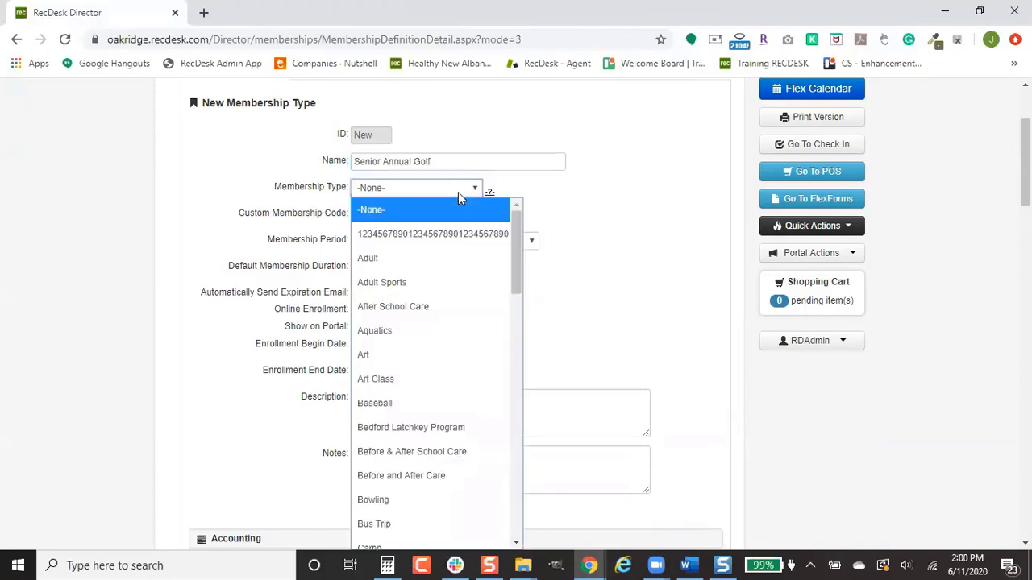
type("go")
key("Return")
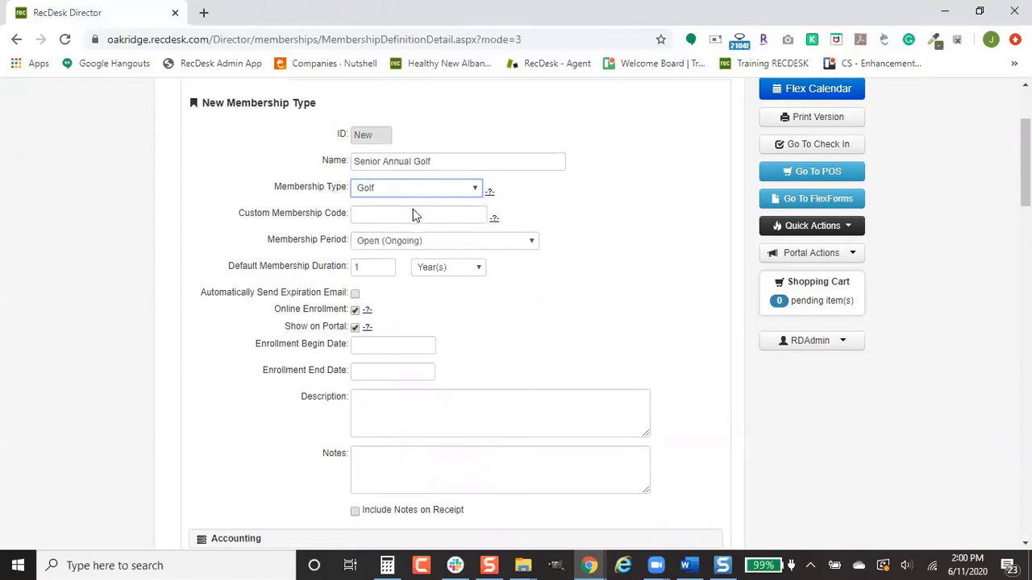
left_click(404, 249)
left_click(412, 281)
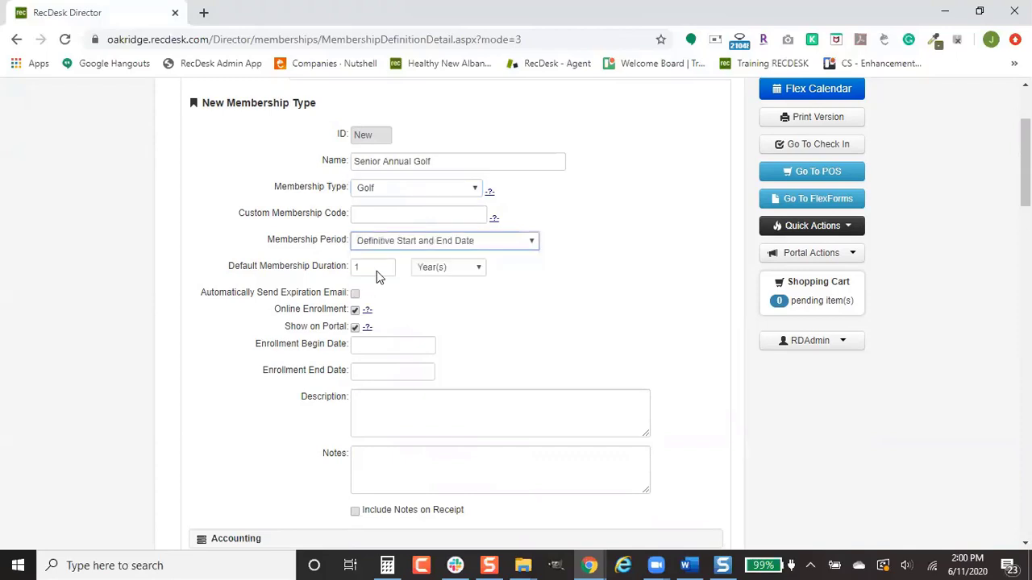
Step: Set the membership period's begin date to 04/01/2020
left_click(424, 268)
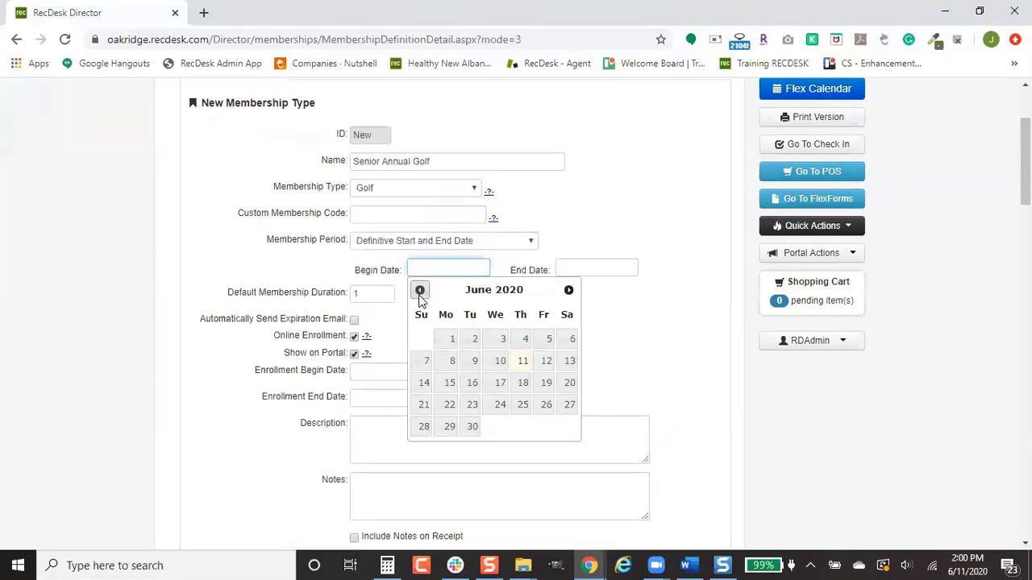
left_click(419, 291)
left_click(419, 291)
left_click(500, 340)
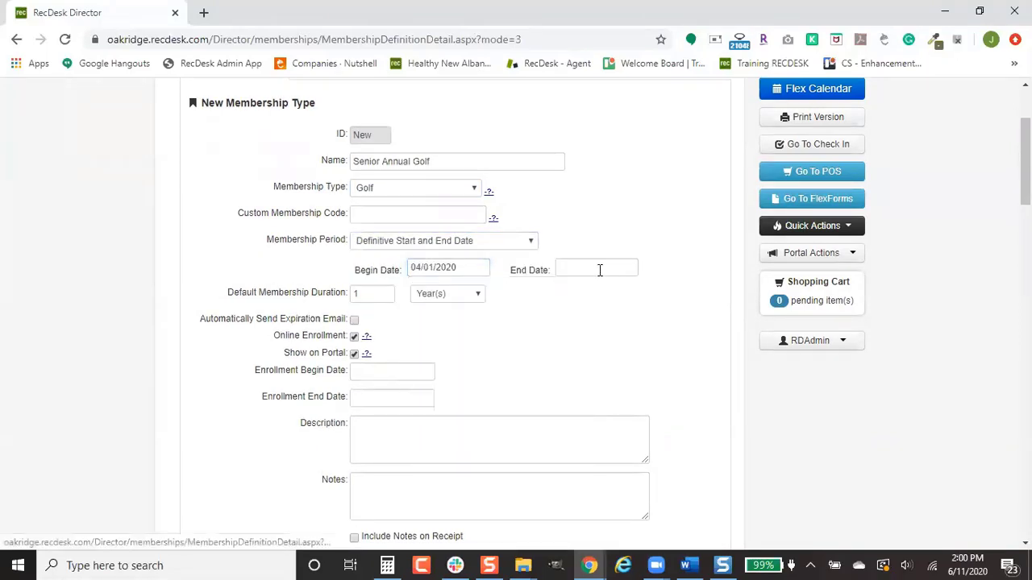
Step: Set the membership period's end date to 10/31/2020
left_click(599, 269)
left_click(716, 290)
left_click(717, 289)
left_click(717, 289)
left_click(717, 290)
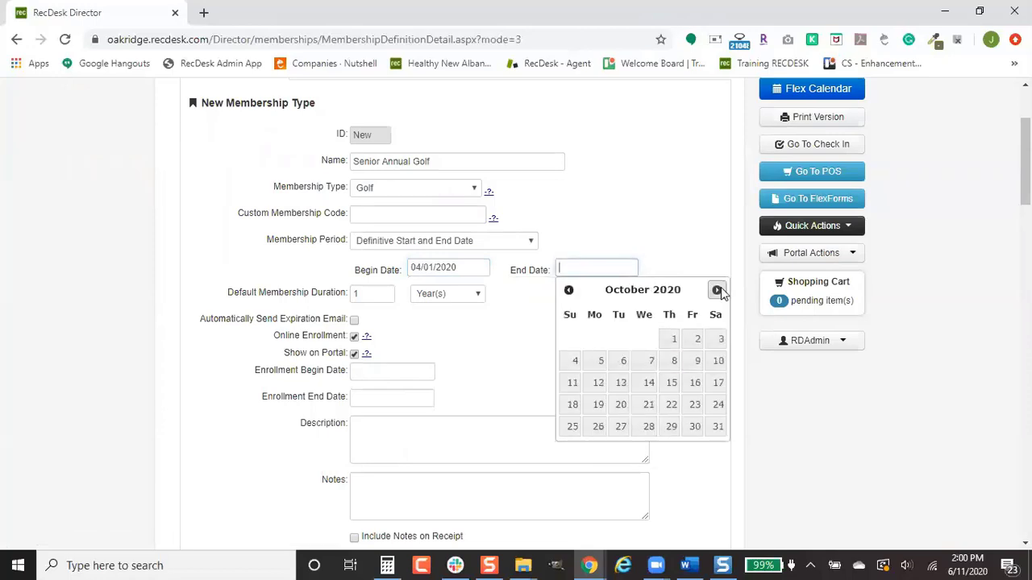
left_click(716, 290)
left_click(568, 291)
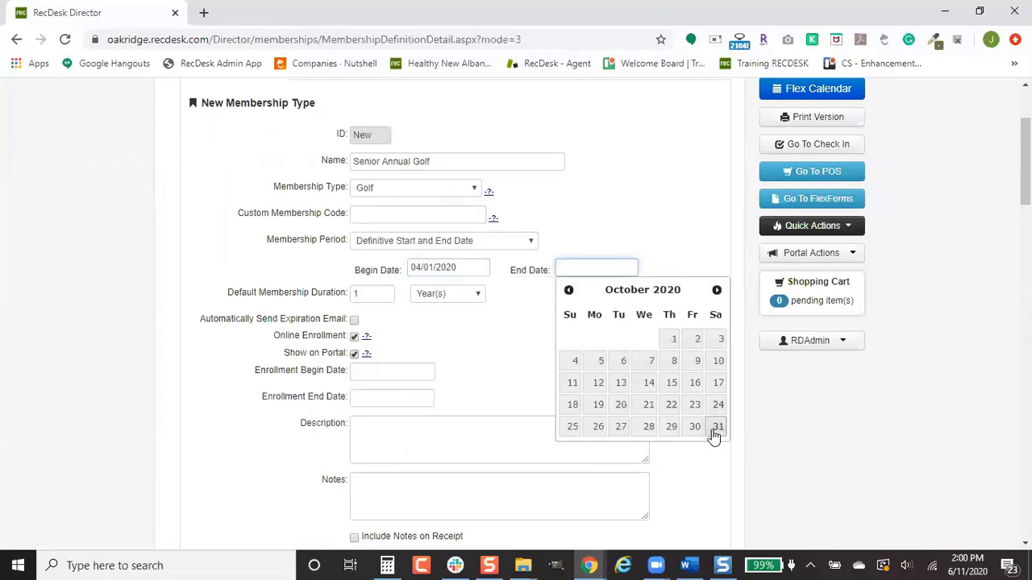
left_click(716, 426)
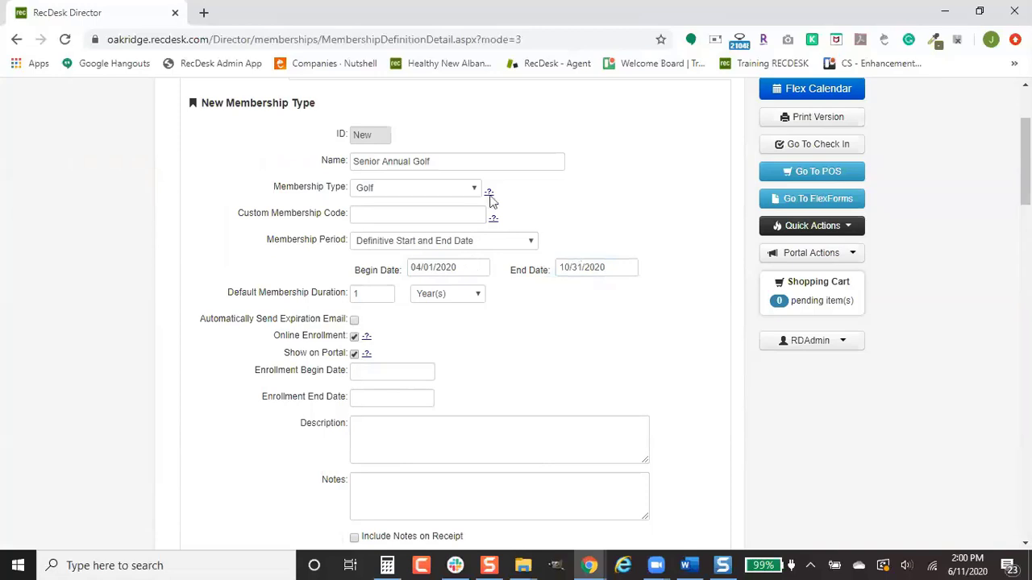
Step: Extend the membership name to Senior Annual Golf 2020
left_click(488, 163)
type("2020")
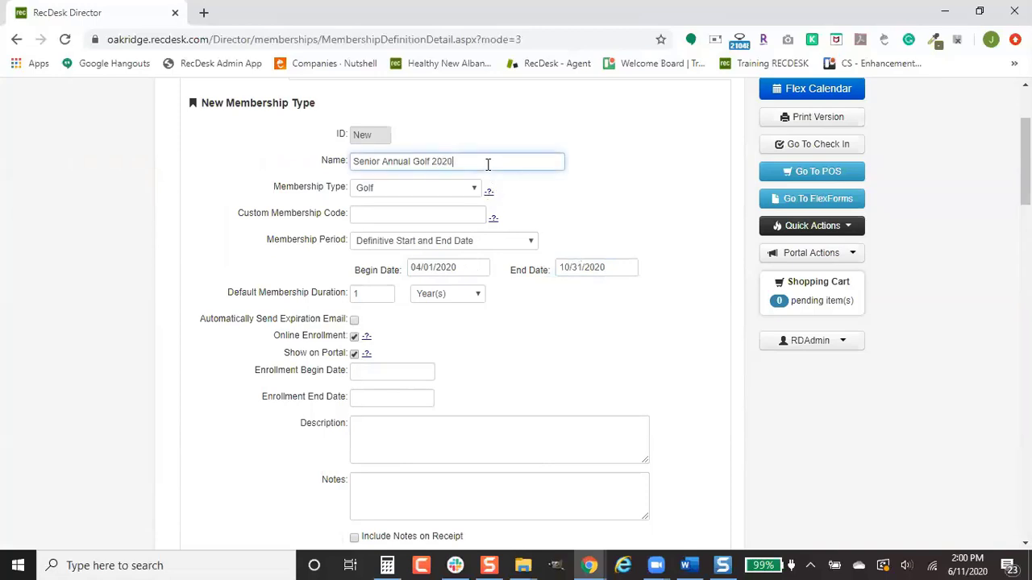
left_click(540, 356)
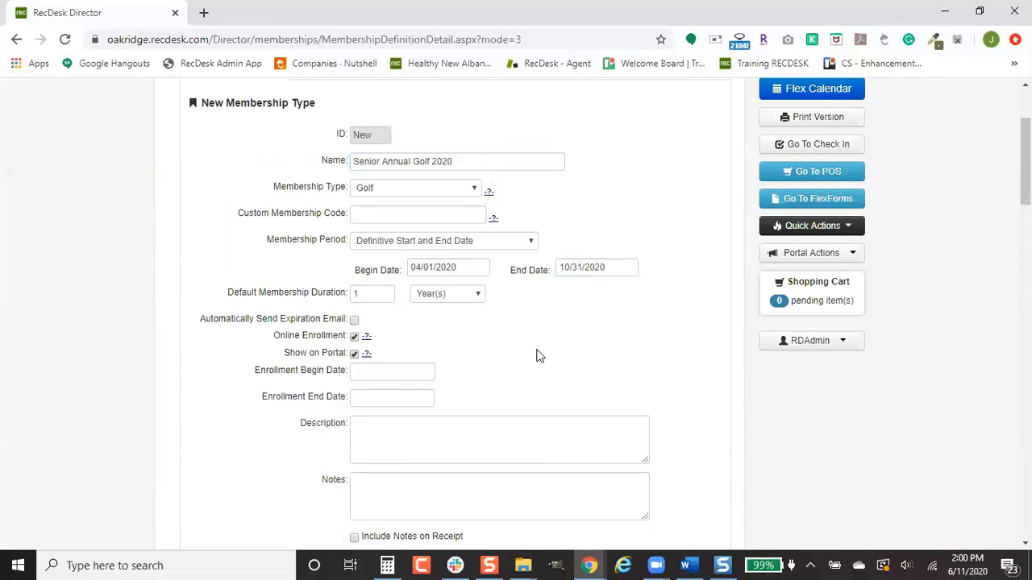
Step: Set the minimum age in the membership's demographics to 64
scroll(539, 356, "down", 3)
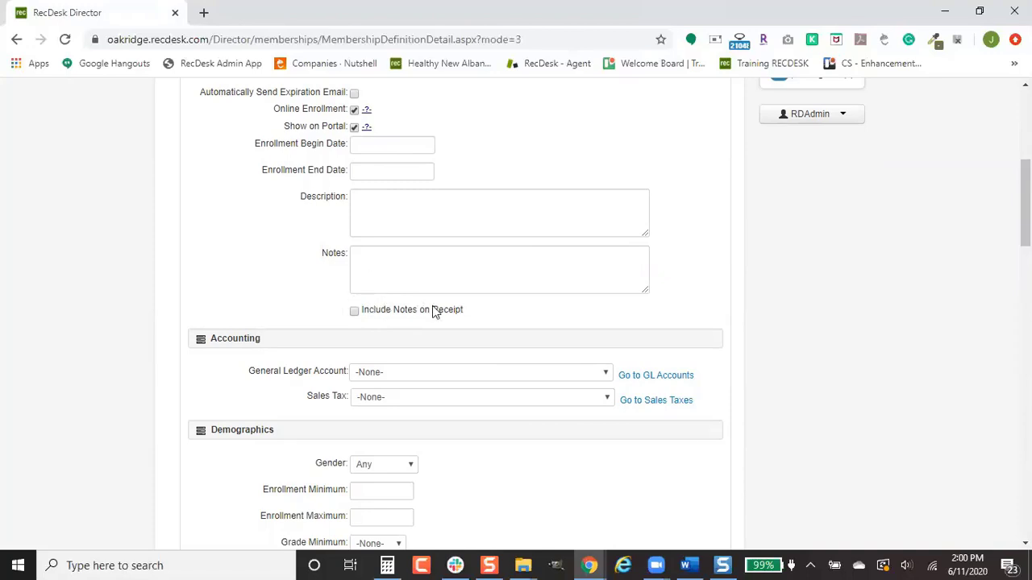
scroll(582, 328, "down", 1)
scroll(582, 328, "down", 2)
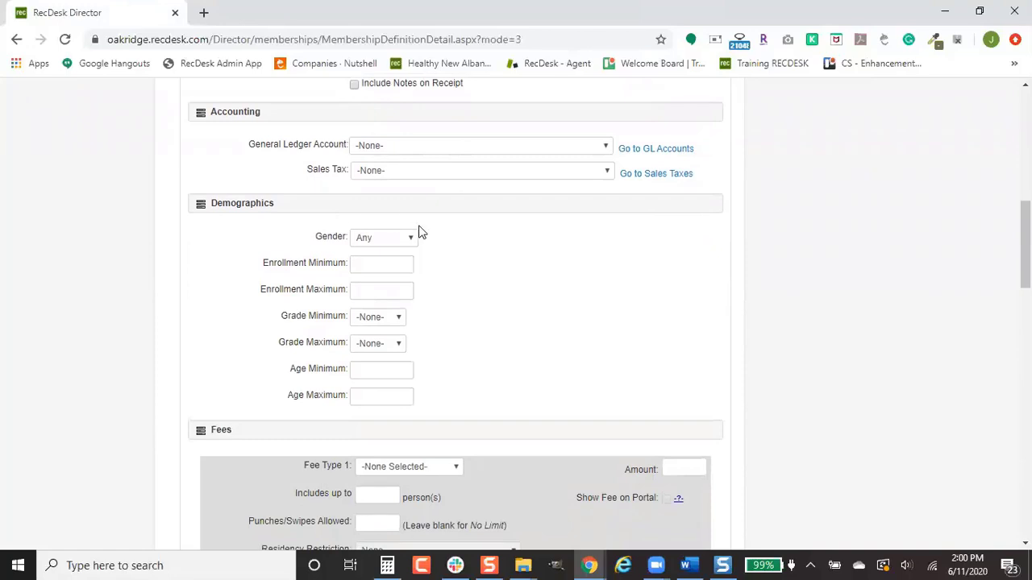
left_click(363, 288)
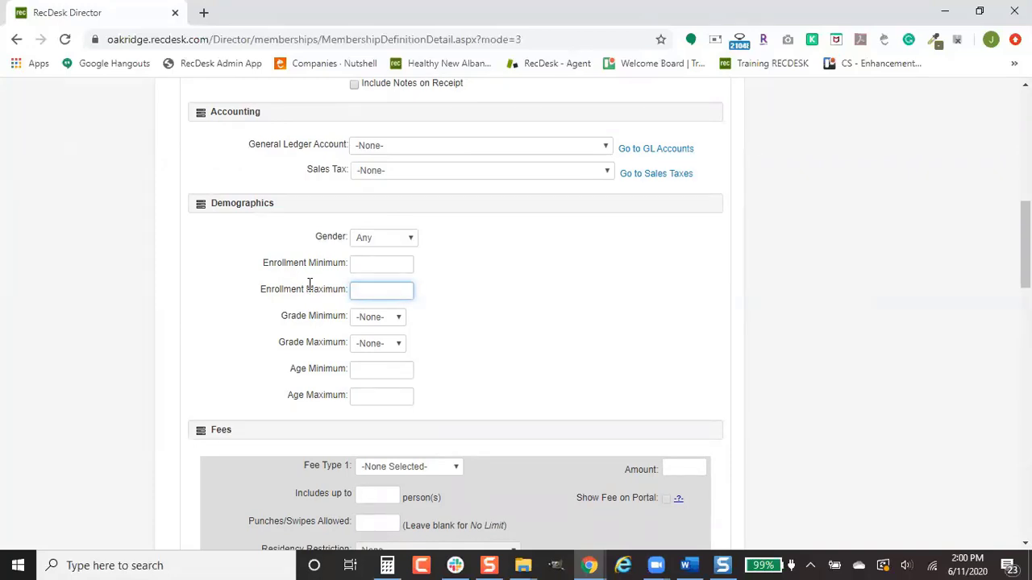
scroll(488, 349, "down", 1)
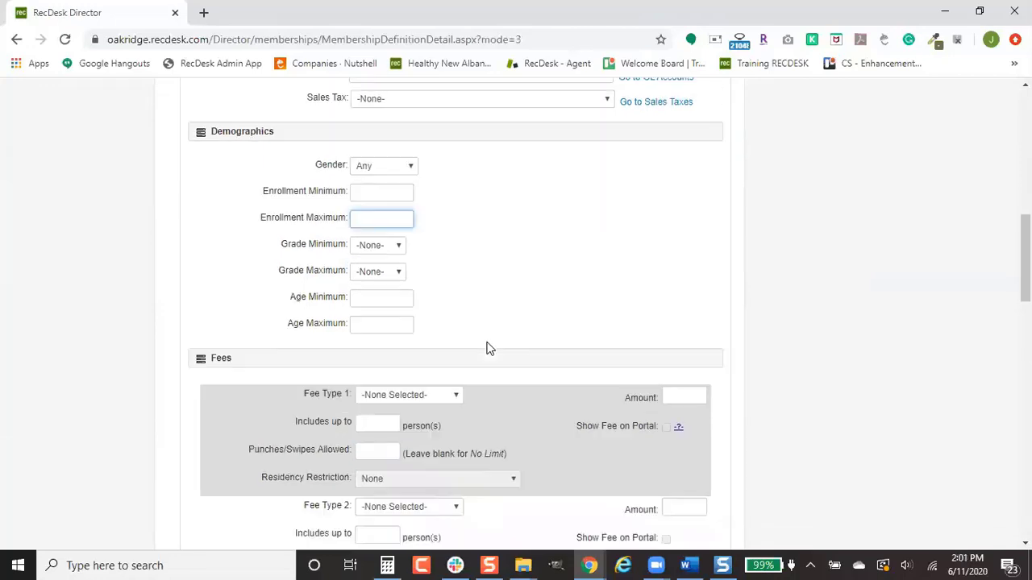
left_click(371, 293)
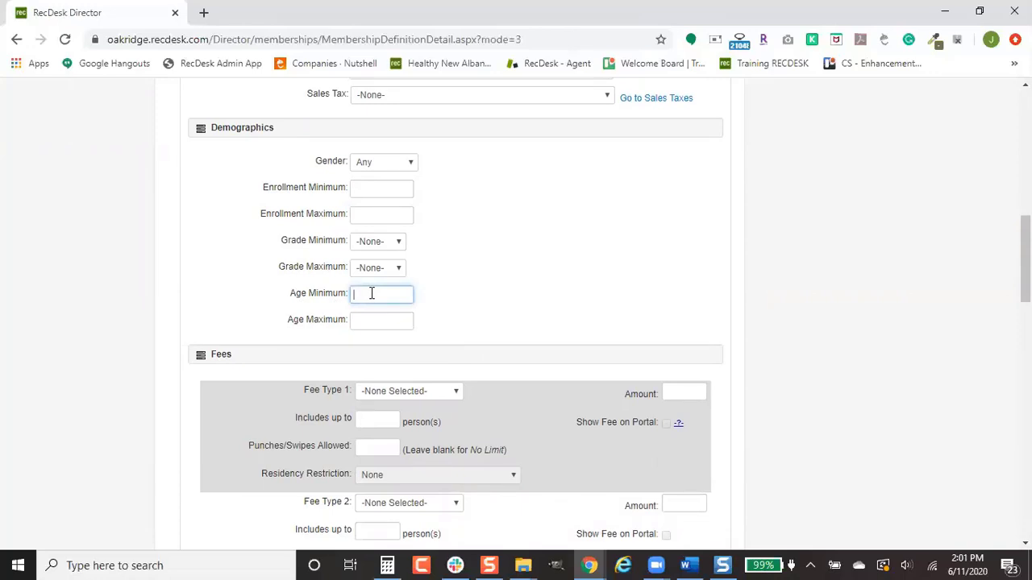
type("64")
scroll(427, 284, "up", 4)
scroll(430, 285, "up", 2)
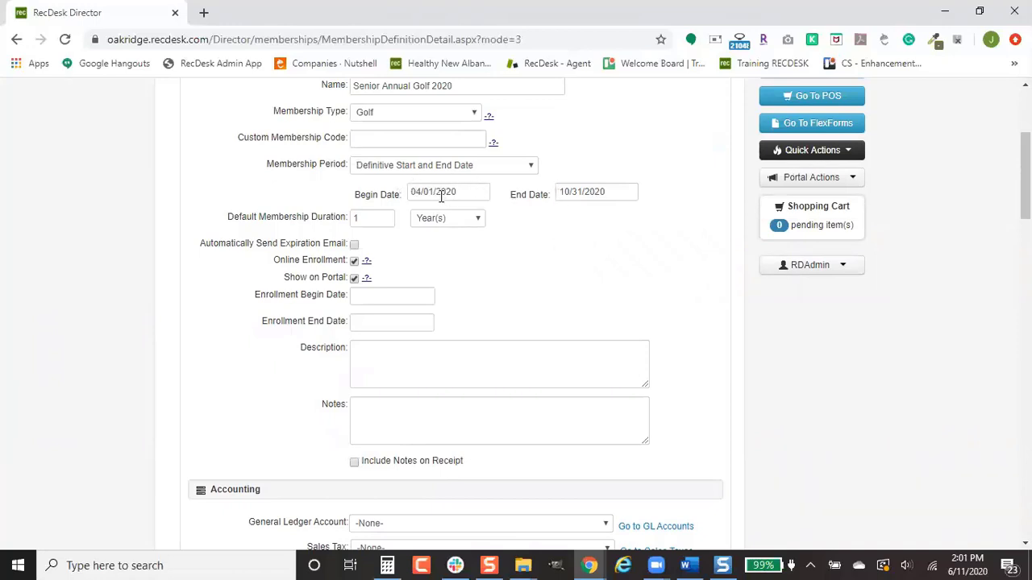
Step: Set the first fee type to Member with an amount of 600 and show this fee on the portal
scroll(679, 369, "down", 8)
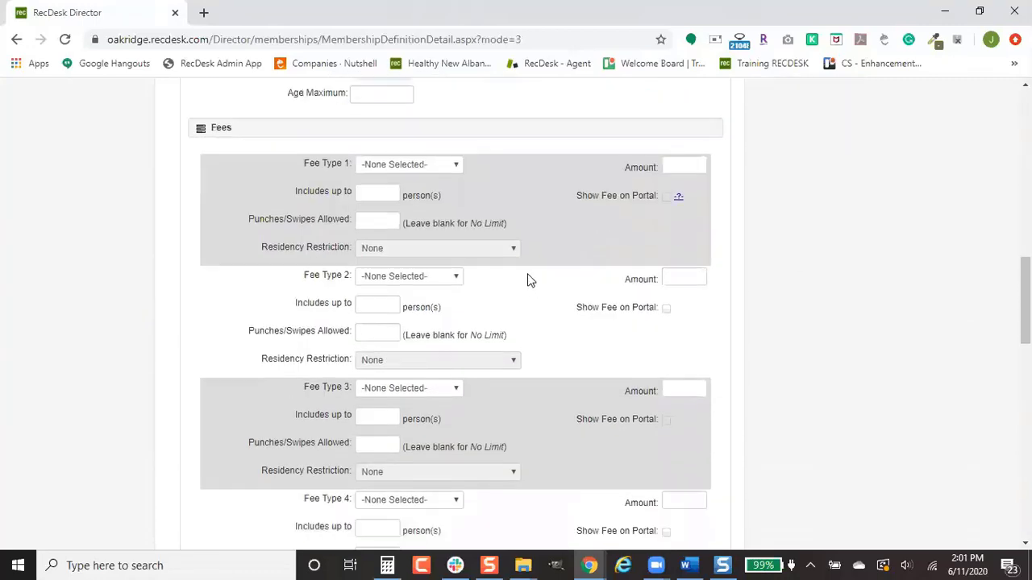
left_click(437, 164)
scroll(467, 420, "down", 20)
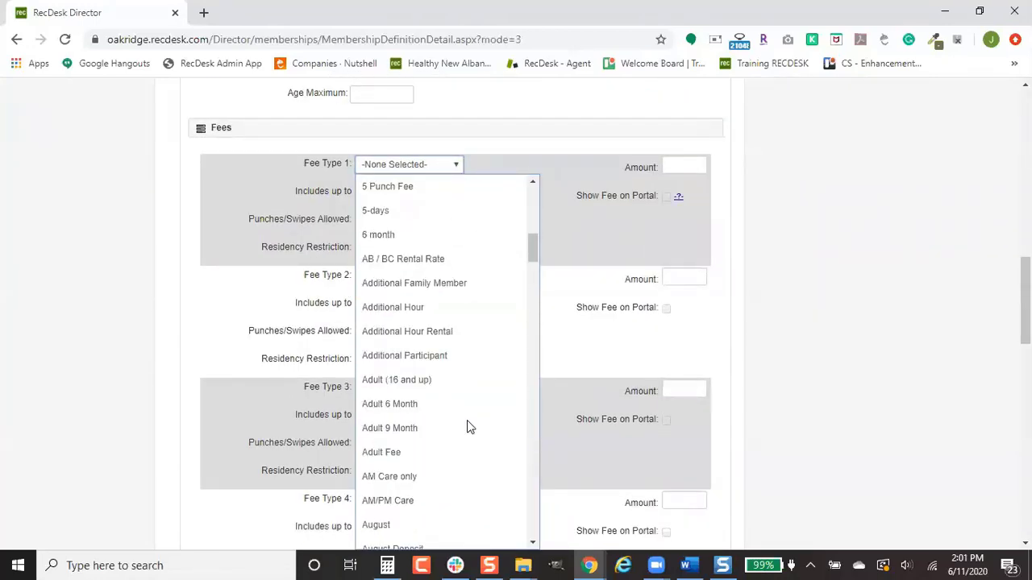
scroll(467, 419, "down", 10)
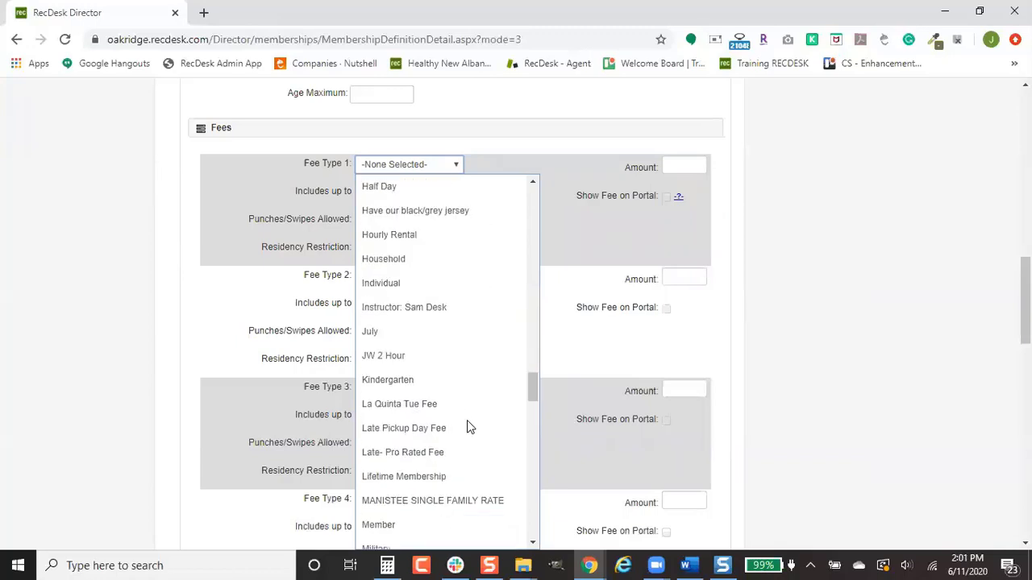
left_click(452, 524)
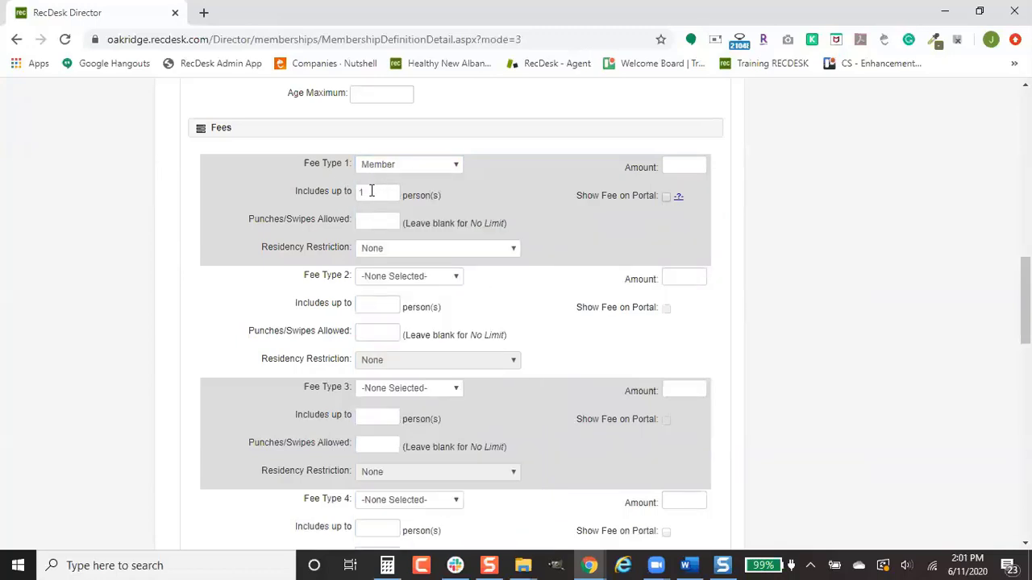
left_click(693, 161)
type("600")
left_click(665, 197)
Step: Let the Member fee include up to 5 persons and save the membership type
left_click_drag(367, 193, 354, 196)
key("BackSpace")
type("5")
left_click_drag(266, 220, 313, 219)
left_click(329, 218)
left_click(365, 219)
scroll(516, 297, "down", 13)
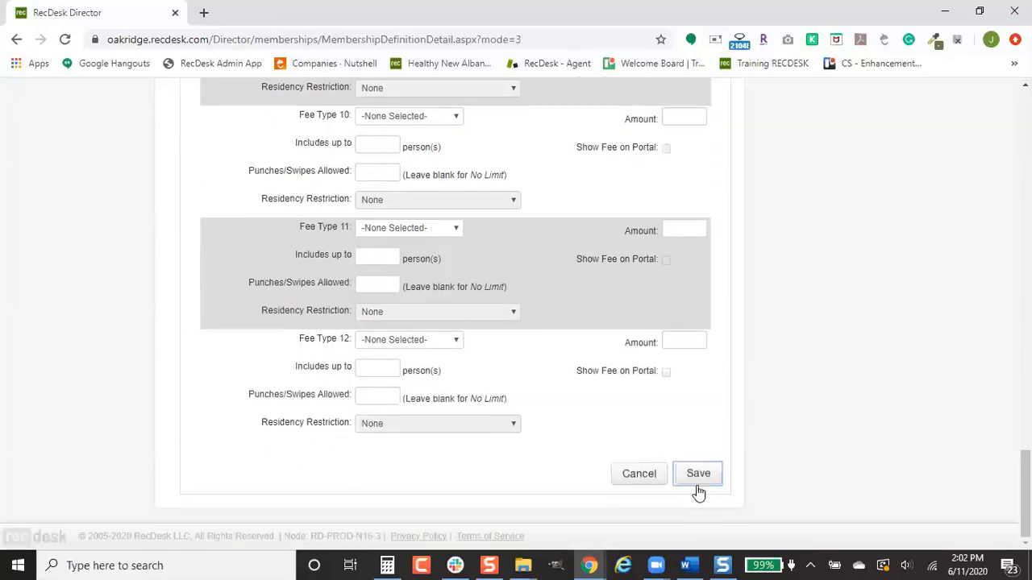
left_click(697, 477)
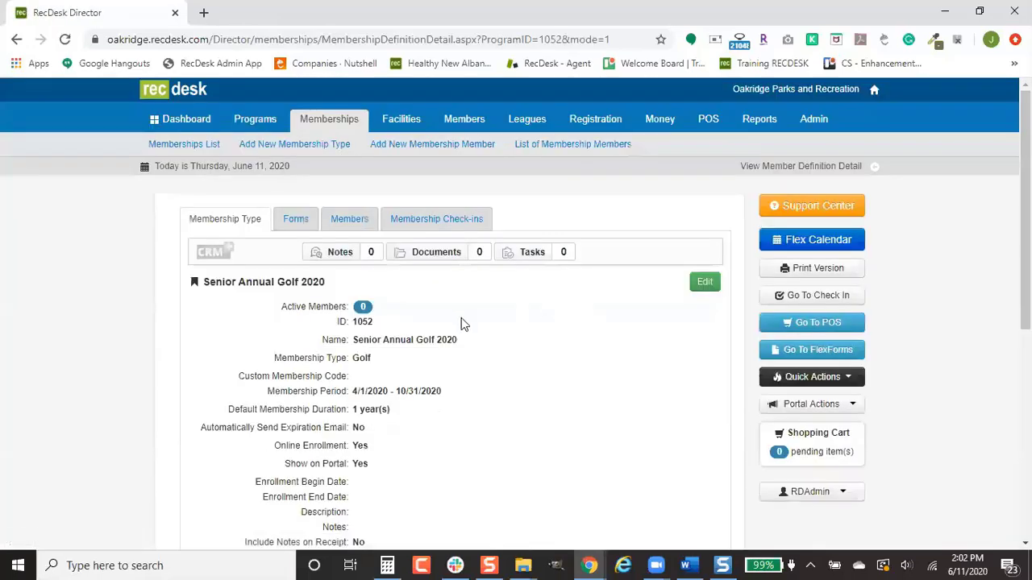
Step: Open the program list and look through the Support Center's Programs (Activities/Sessions) Management articles in a separate browser tab
left_click(258, 121)
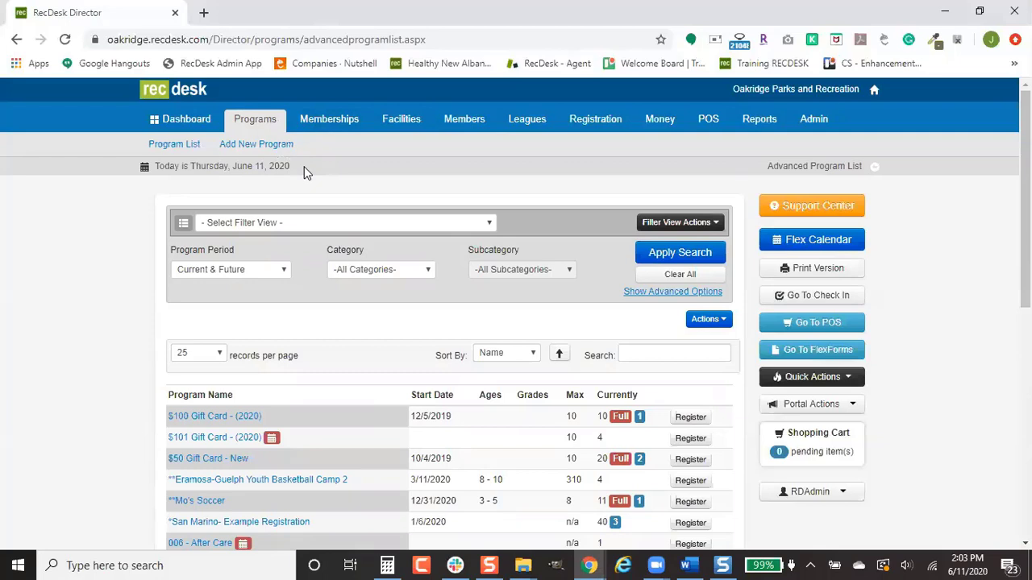
right_click(816, 208)
left_click(838, 213)
key("ctrl+Tab")
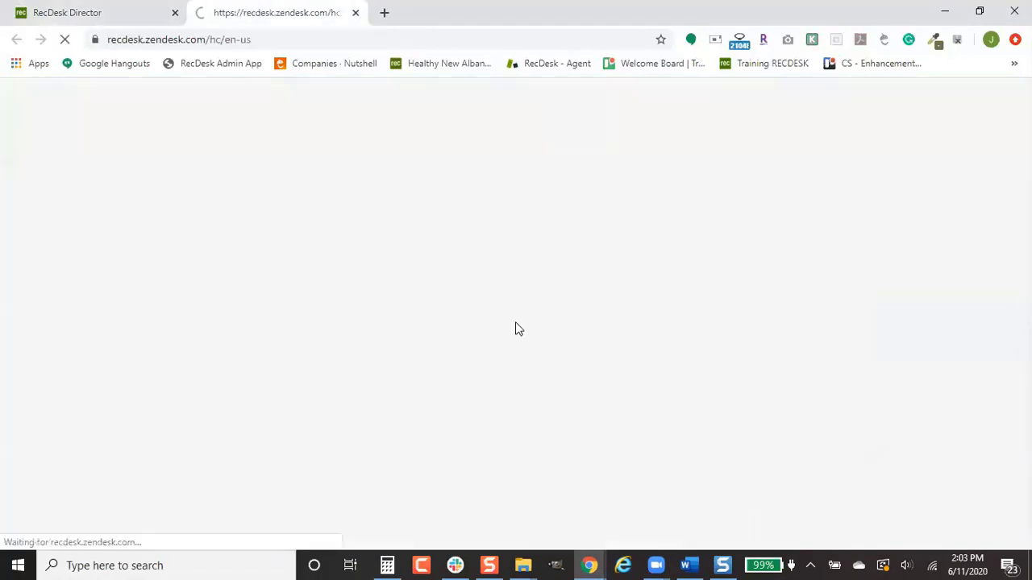
scroll(480, 371, "down", 1)
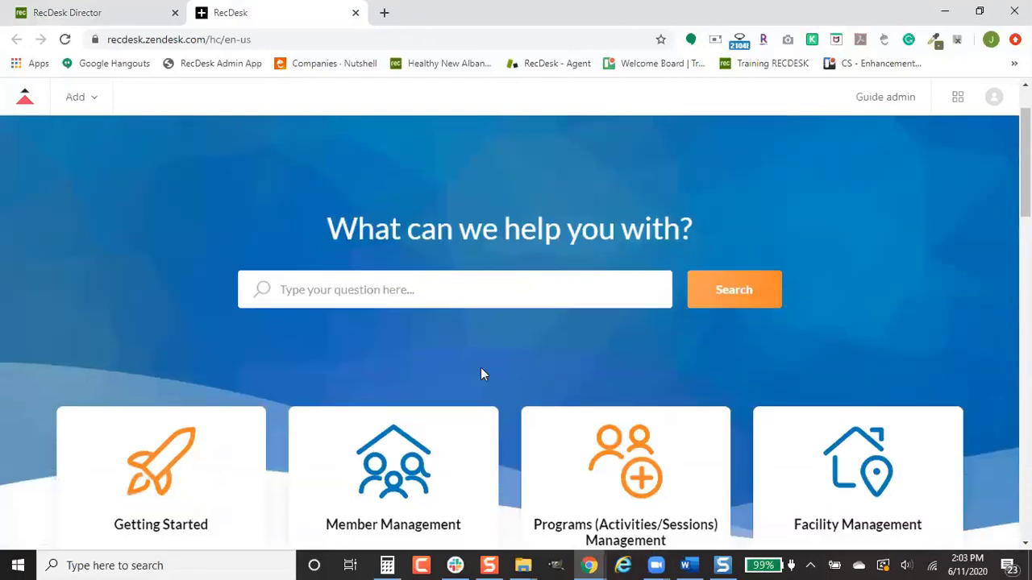
scroll(481, 371, "down", 2)
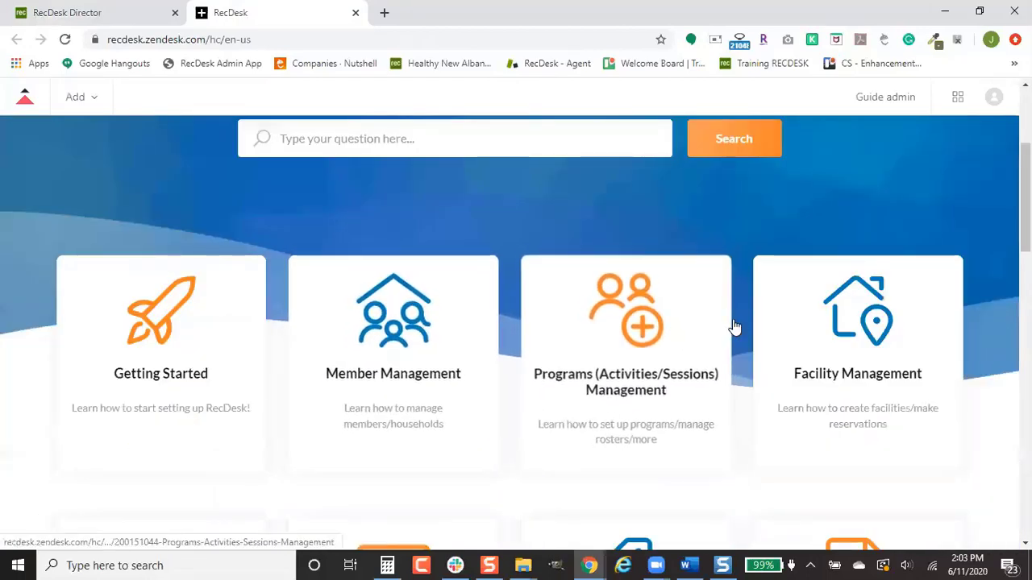
scroll(734, 326, "down", 2)
left_click(656, 180)
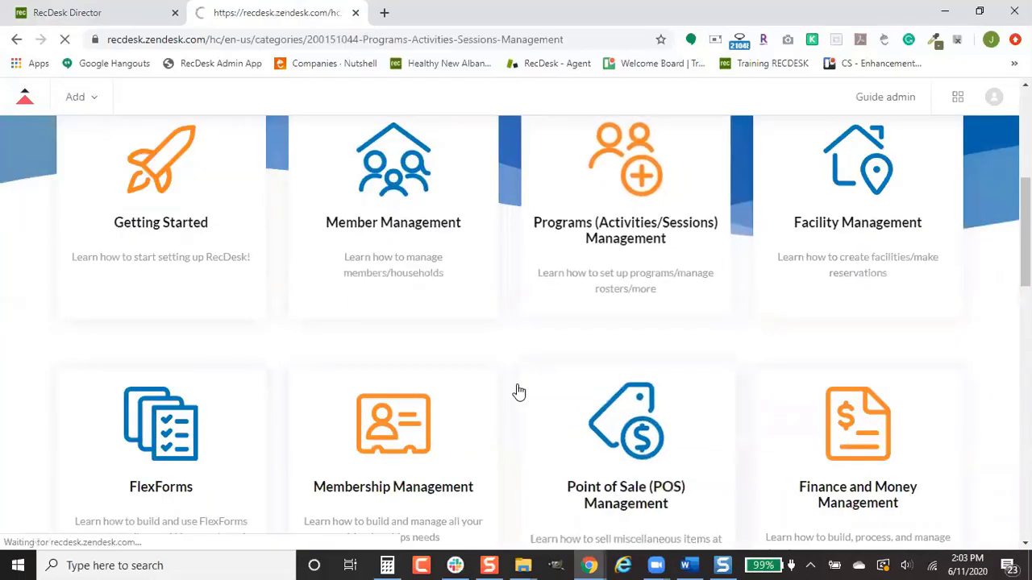
scroll(463, 338, "down", 4)
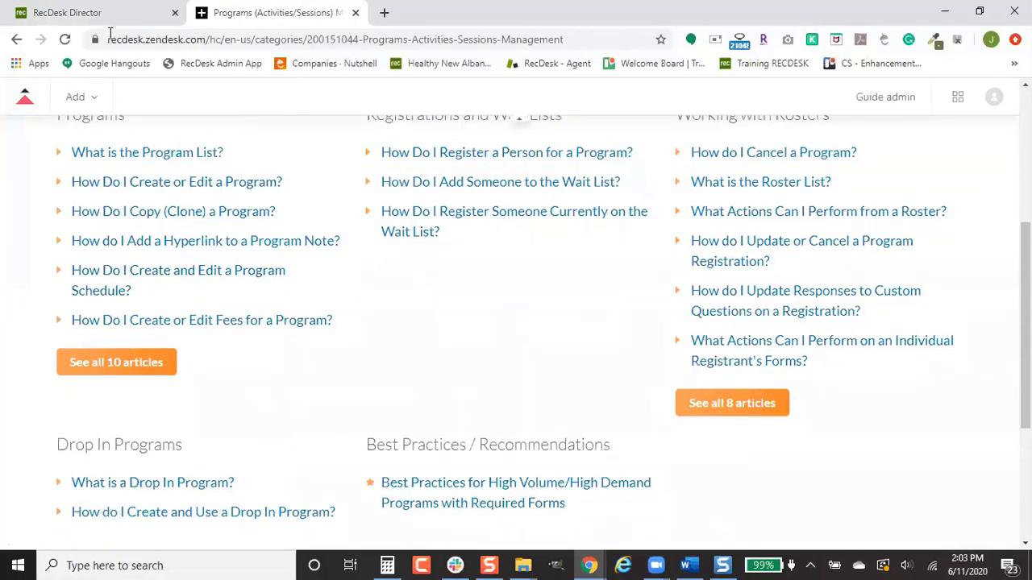
Step: Return to RecDesk Director, view the POS sale items and open the sales terminal for The Golf Course's Main Register
left_click(108, 16)
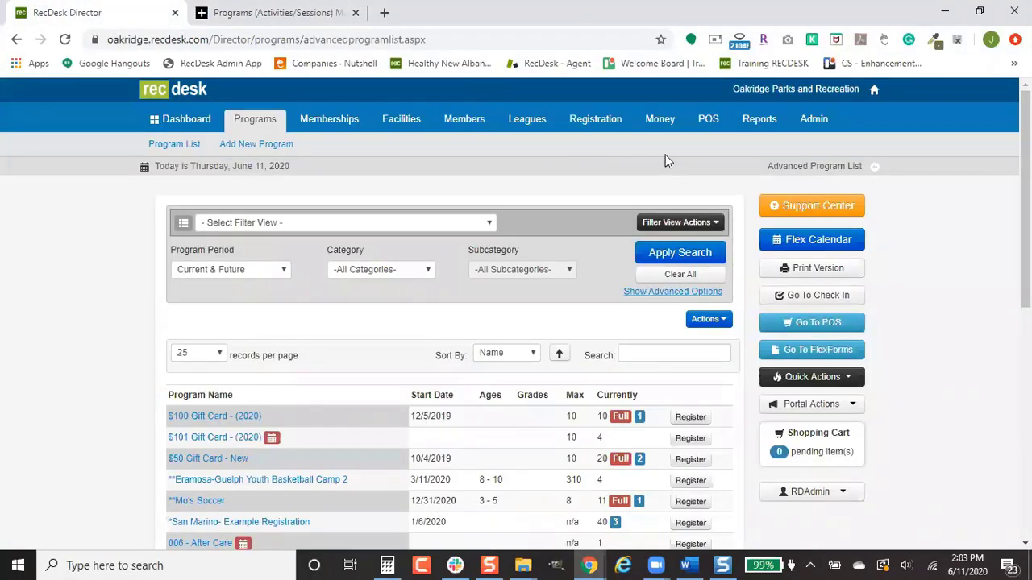
left_click(708, 118)
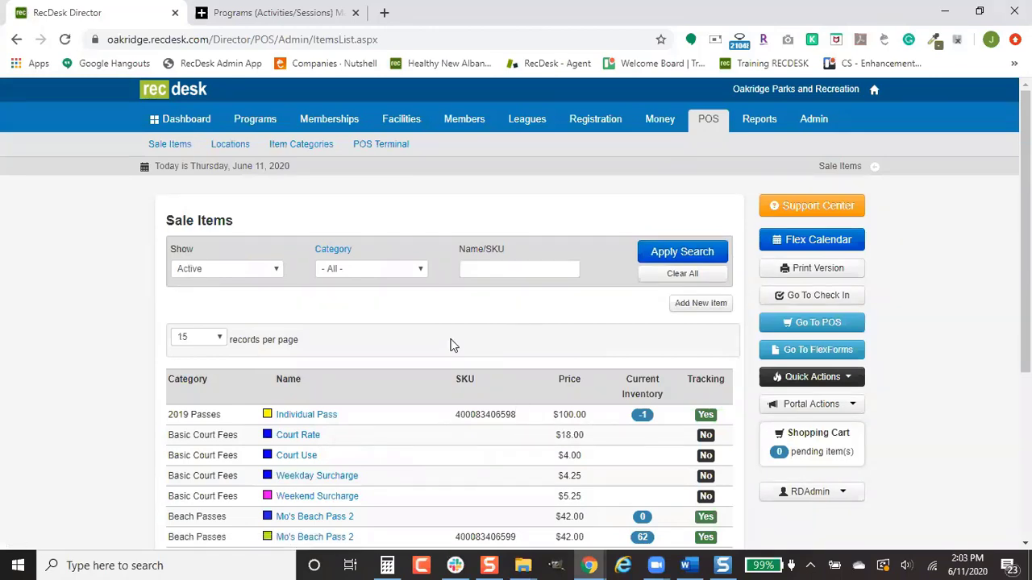
left_click(802, 323)
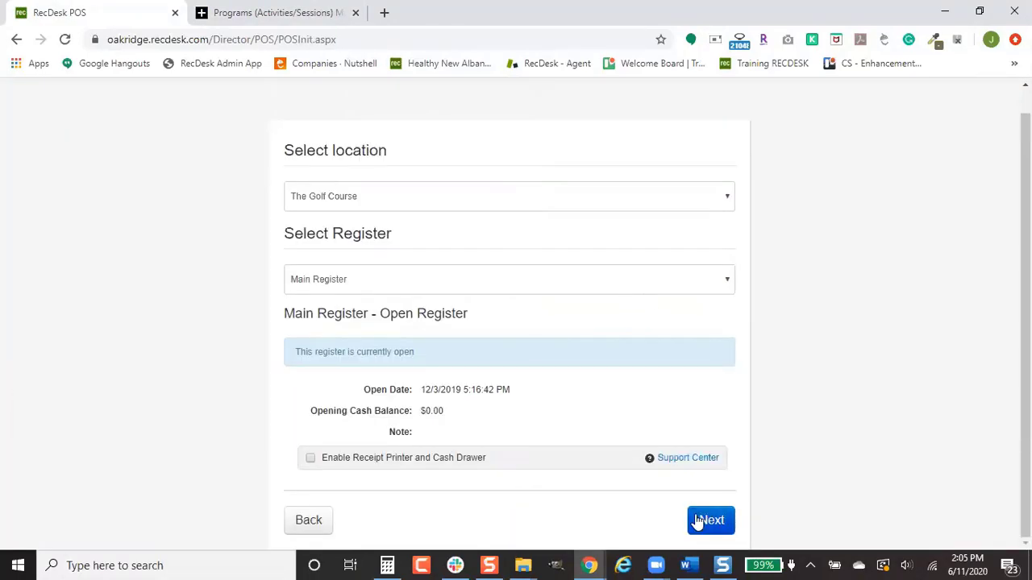
left_click(696, 521)
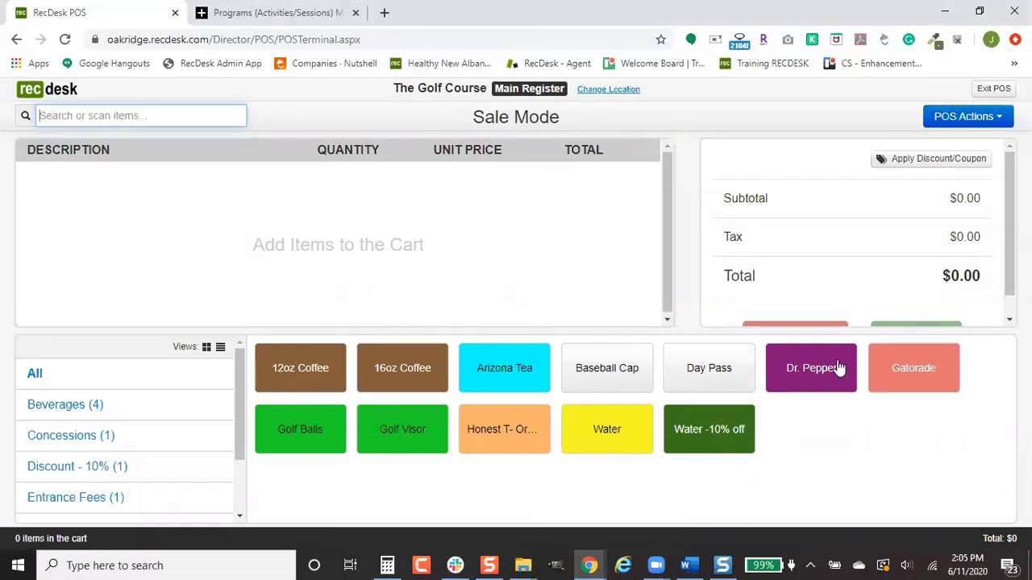
Step: Add one Golf Balls item and four Golf Visors to the sale
left_click(308, 439)
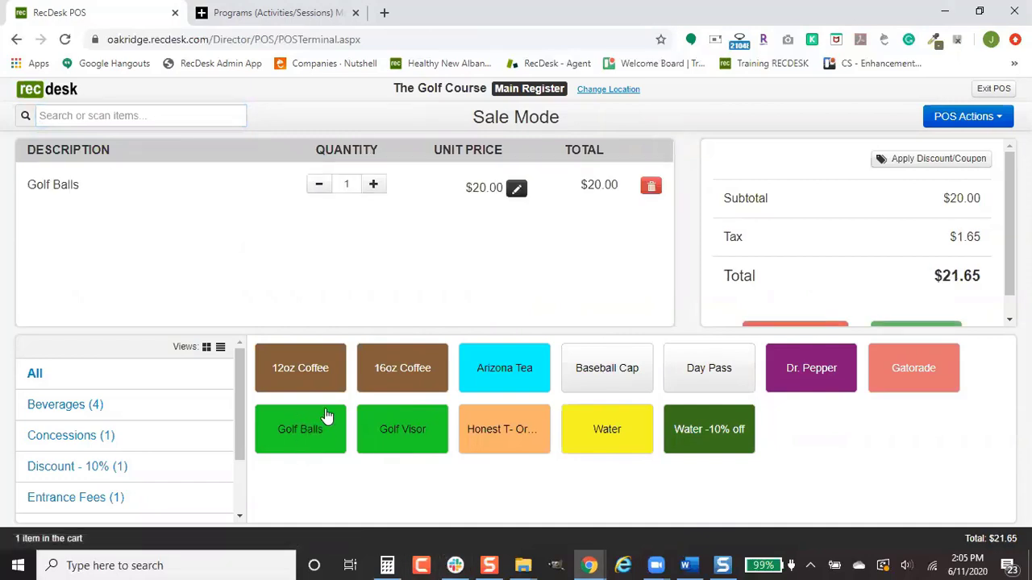
left_click(387, 436)
left_click(387, 436)
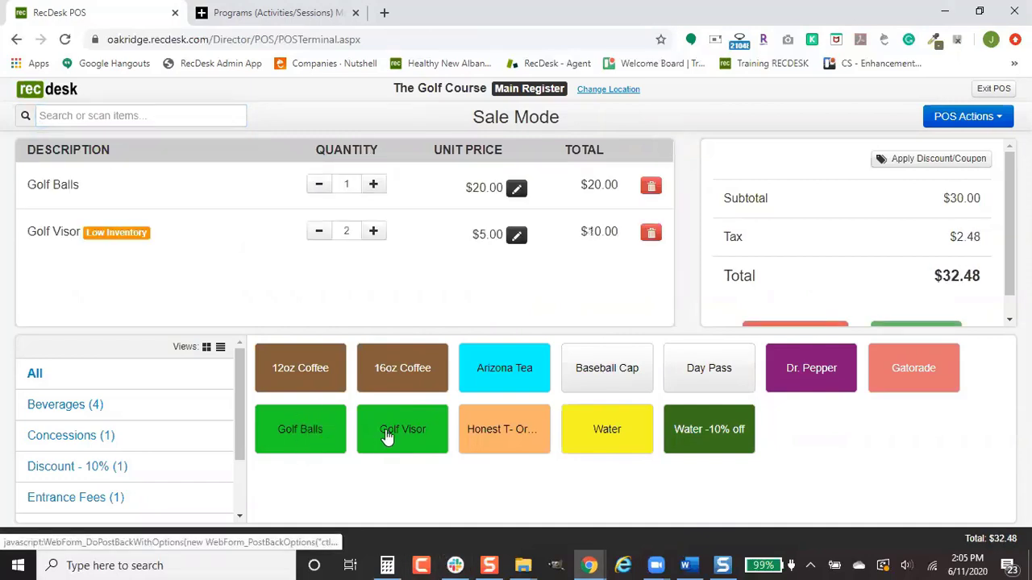
left_click(387, 436)
left_click(387, 436)
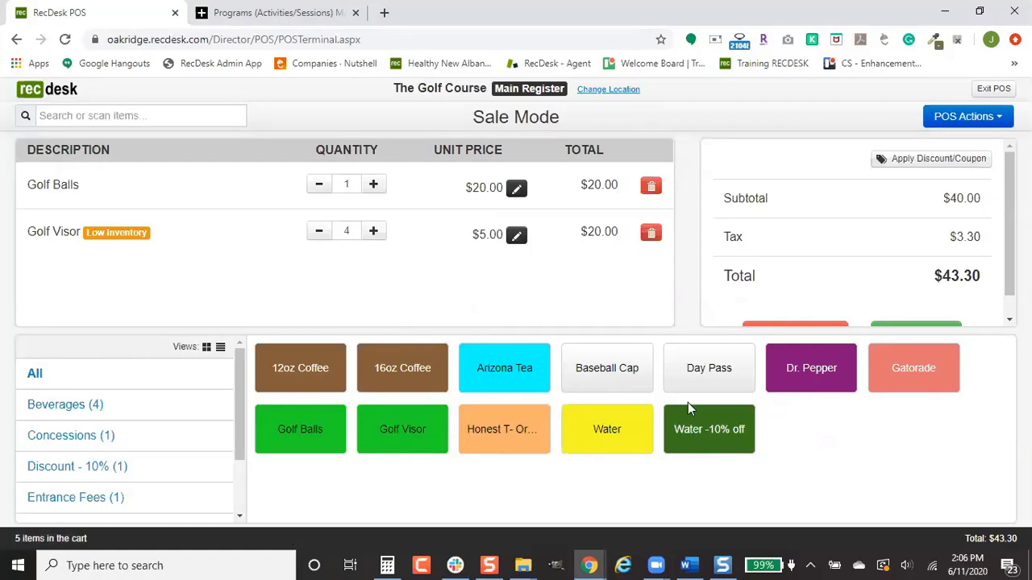
Step: Add one Water -10% off, one 16oz Coffee and one Day Pass to the sale
left_click(682, 426)
left_click(376, 368)
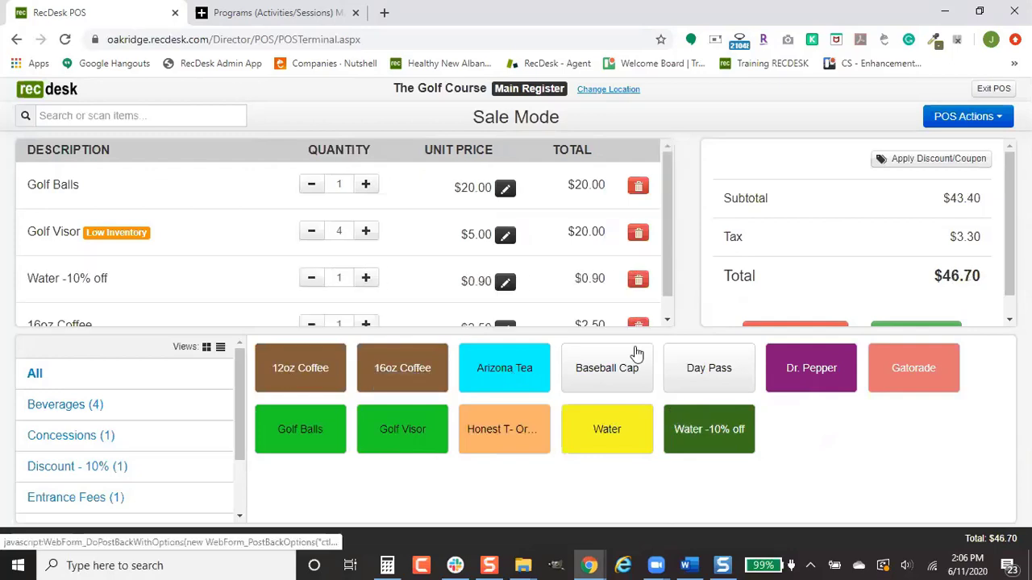
left_click(669, 360)
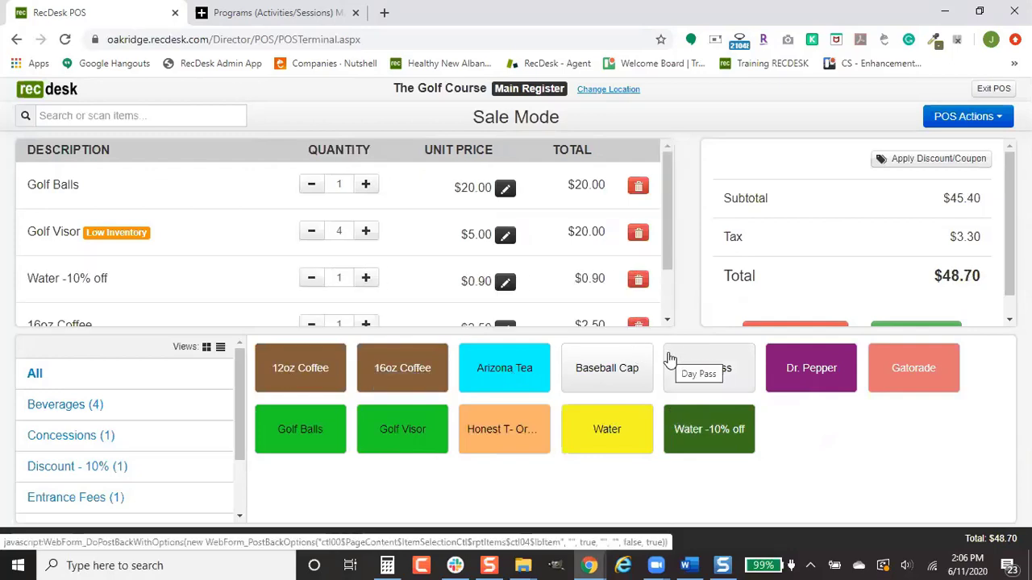